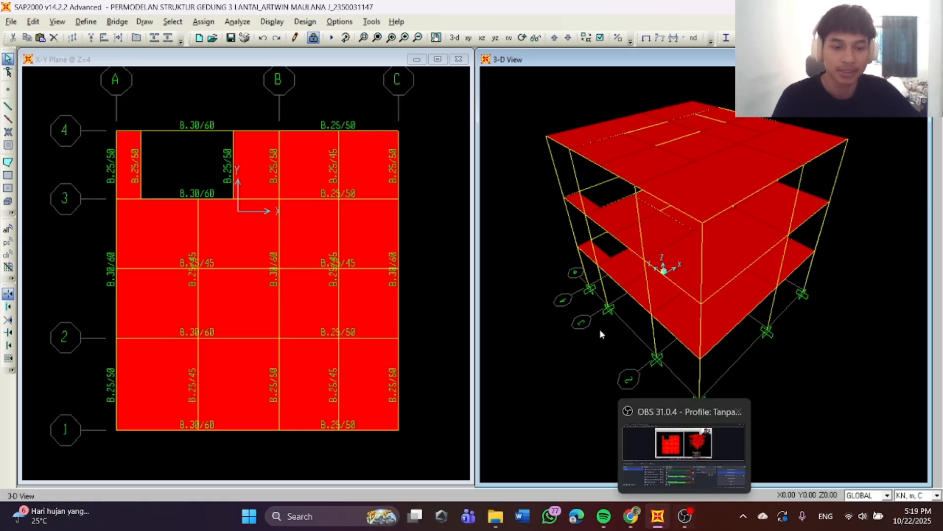
{"action": "mouse_move", "coordinate": [686, 517]}
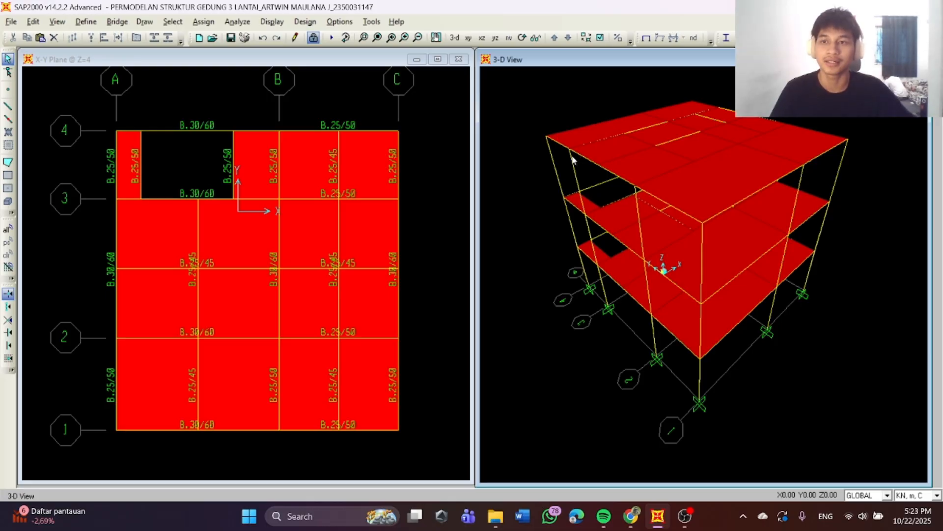
Add a load pattern named LIVE with type LIVE and a self weight multiplier of 0.
{"action": "left_click", "coordinate": [86, 21]}
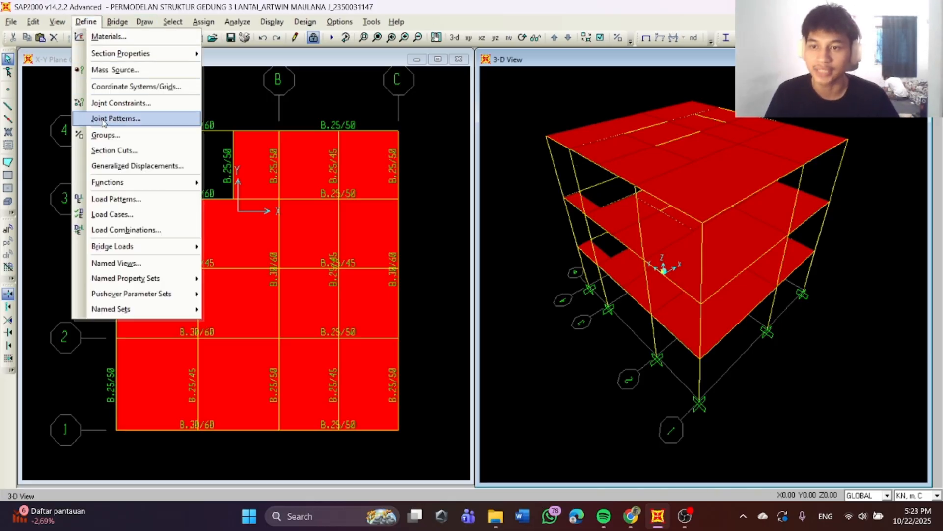
{"action": "left_click", "coordinate": [112, 199]}
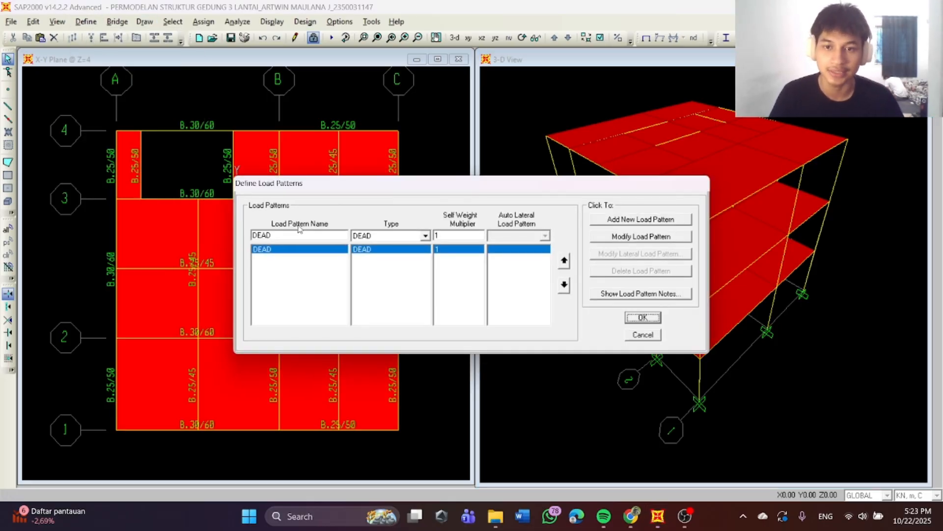
{"action": "left_click", "coordinate": [374, 236]}
{"action": "left_click", "coordinate": [374, 255]}
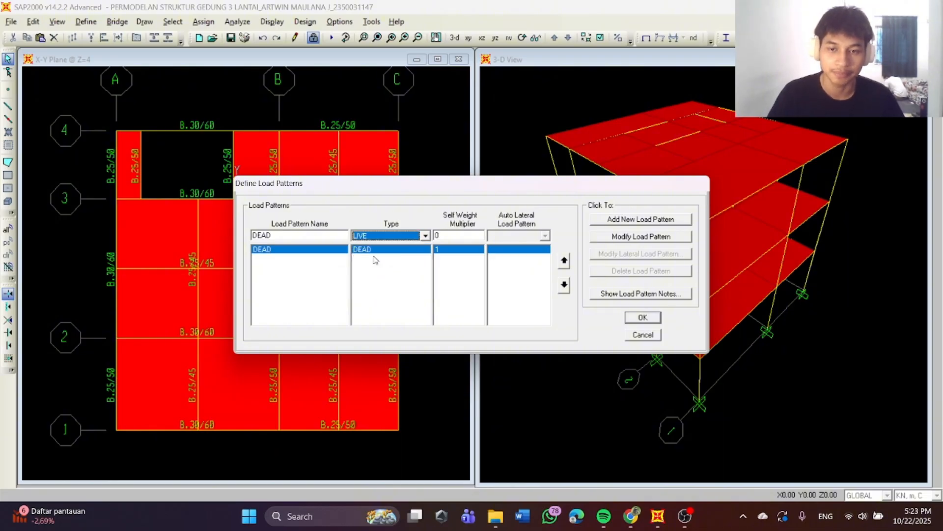
{"action": "left_click", "coordinate": [319, 232]}
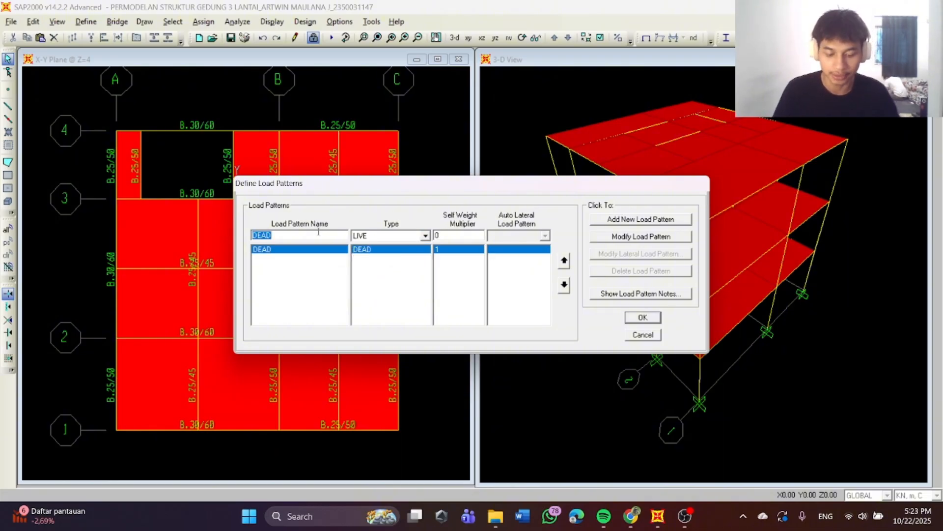
{"action": "type", "text": "LIVE"}
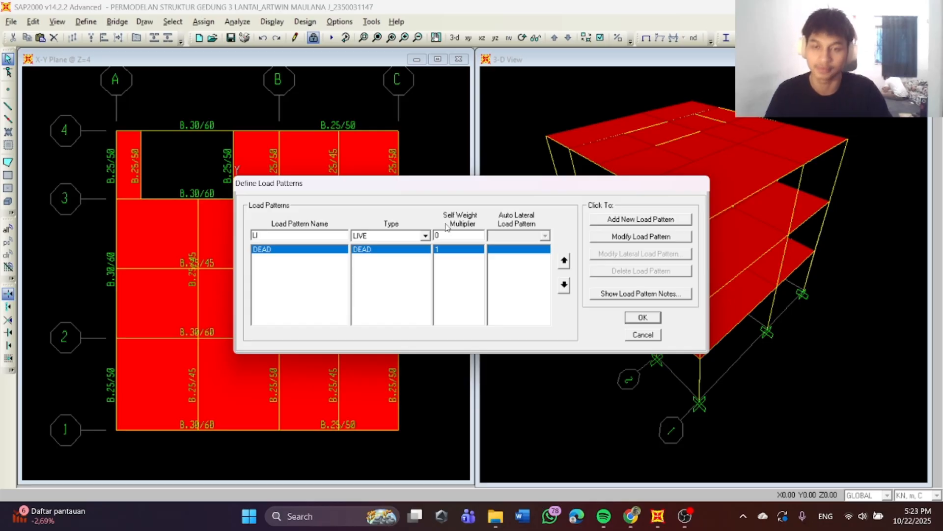
{"action": "left_click", "coordinate": [636, 222]}
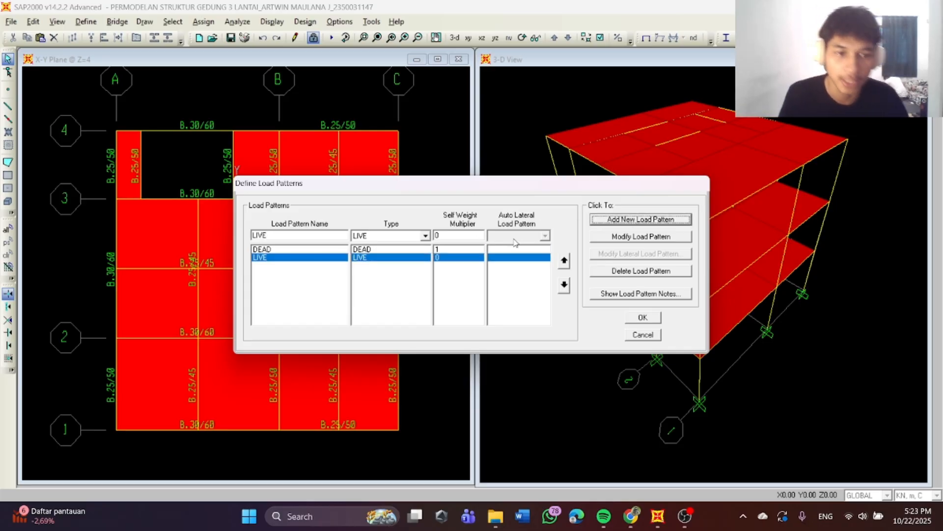
Add a load pattern named SDL with type SUPER DEAD and self weight multiplier 0, and accept the load pattern definitions.
{"action": "left_click", "coordinate": [407, 235]}
{"action": "left_click", "coordinate": [361, 287]}
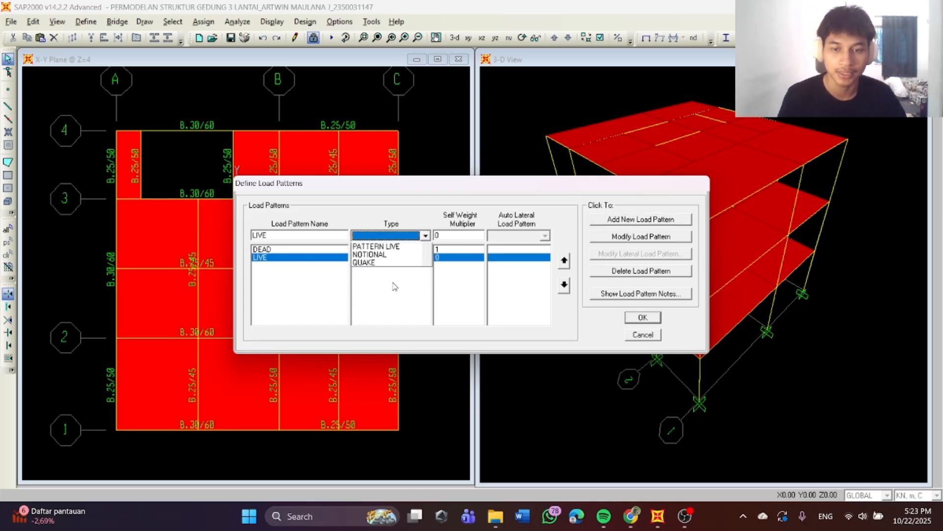
{"action": "left_click", "coordinate": [379, 256]}
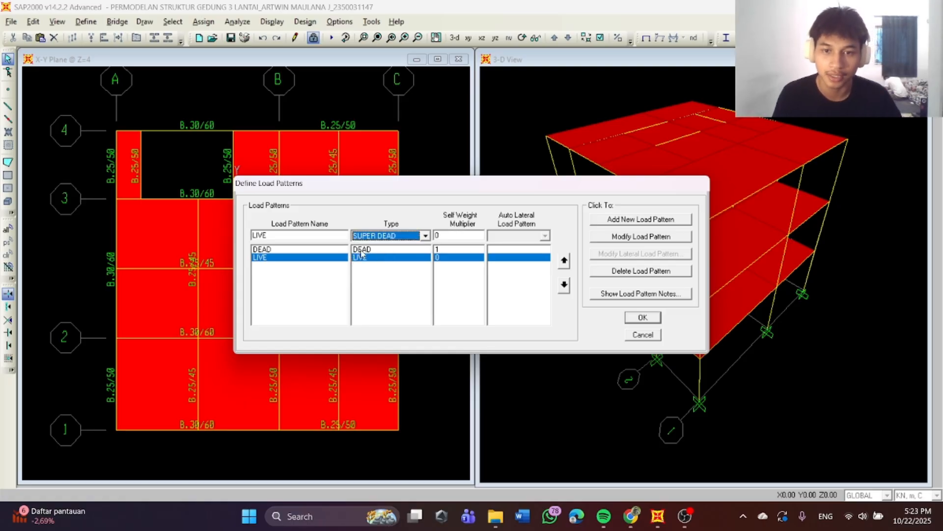
{"action": "double_click", "coordinate": [324, 234]}
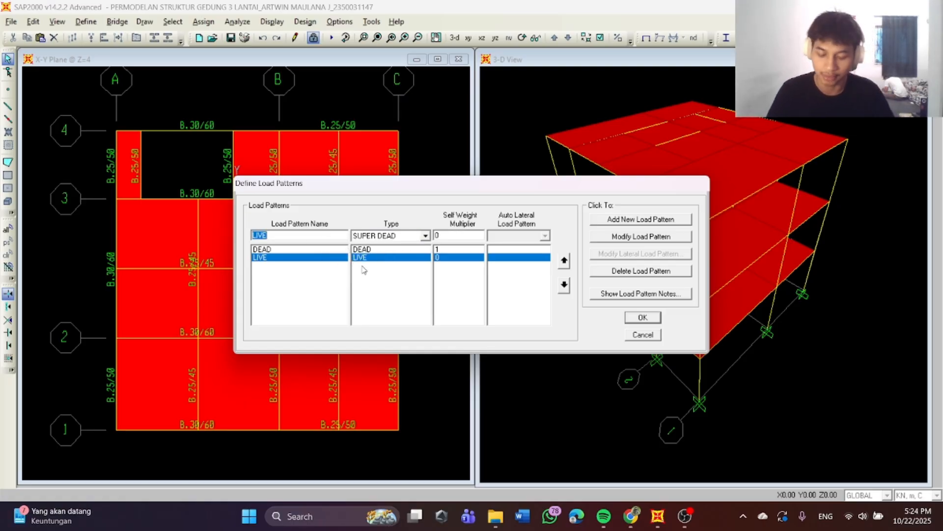
{"action": "type", "text": "SDL"}
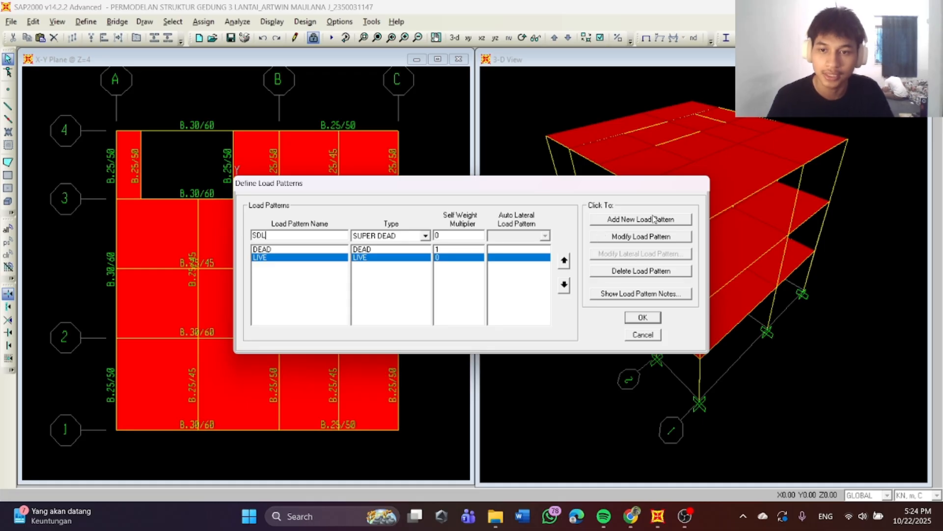
{"action": "left_click", "coordinate": [658, 221]}
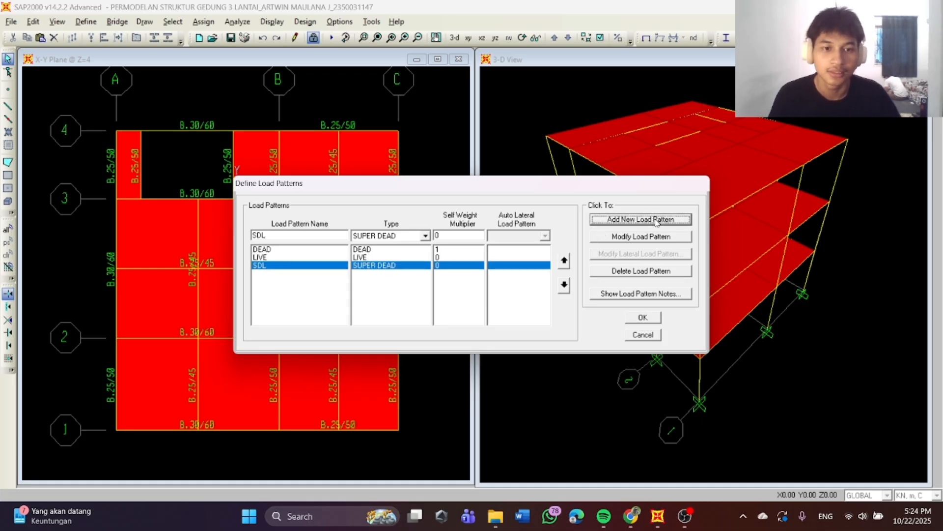
{"action": "left_click", "coordinate": [643, 318]}
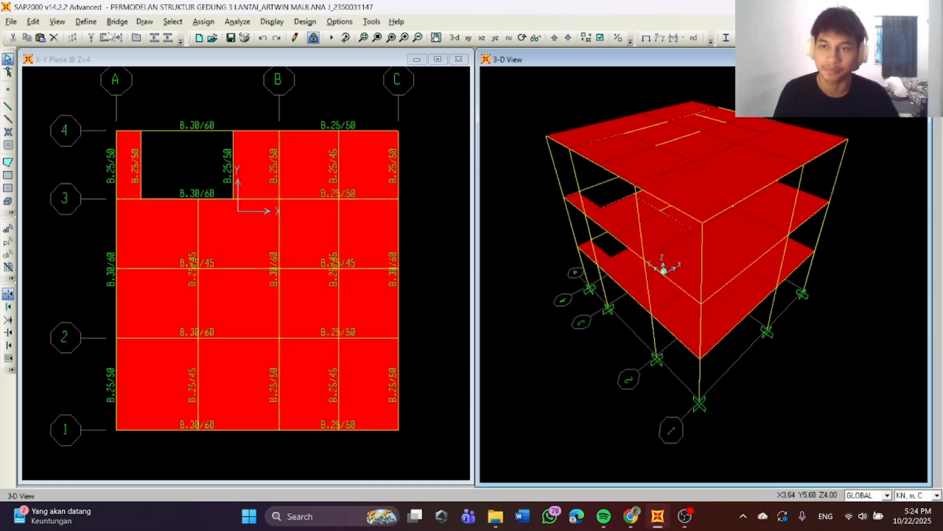
Add a new response spectrum function of type IBC 2006 and name it BDGSE.
{"action": "left_click", "coordinate": [85, 22]}
{"action": "mouse_move", "coordinate": [140, 183]}
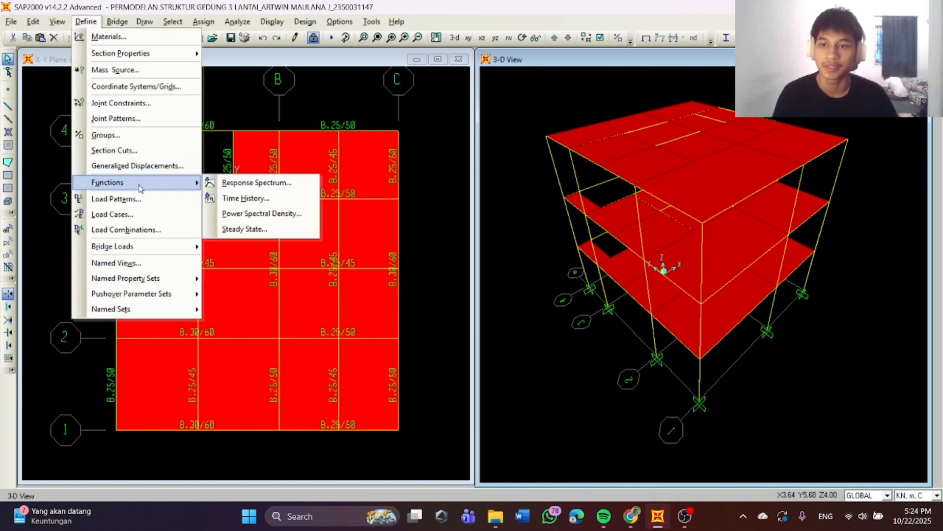
{"action": "left_click", "coordinate": [219, 183]}
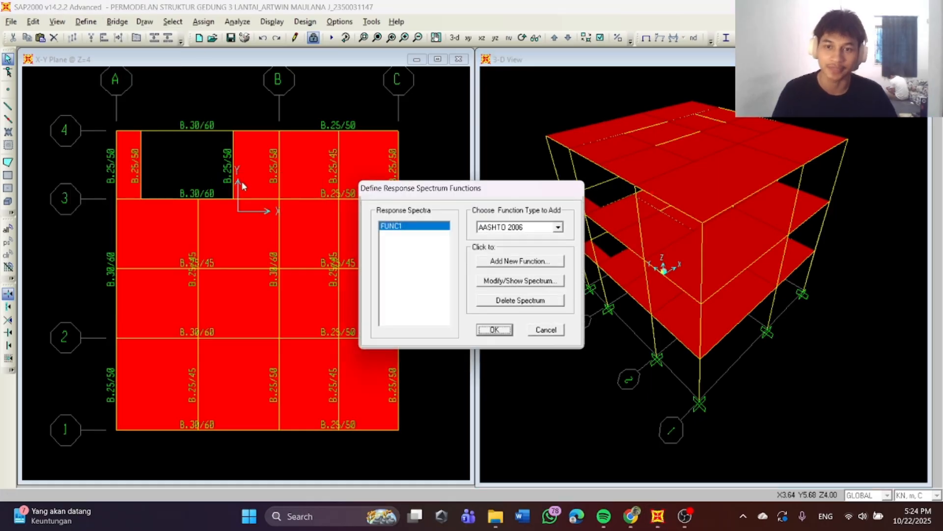
{"action": "left_click", "coordinate": [538, 226]}
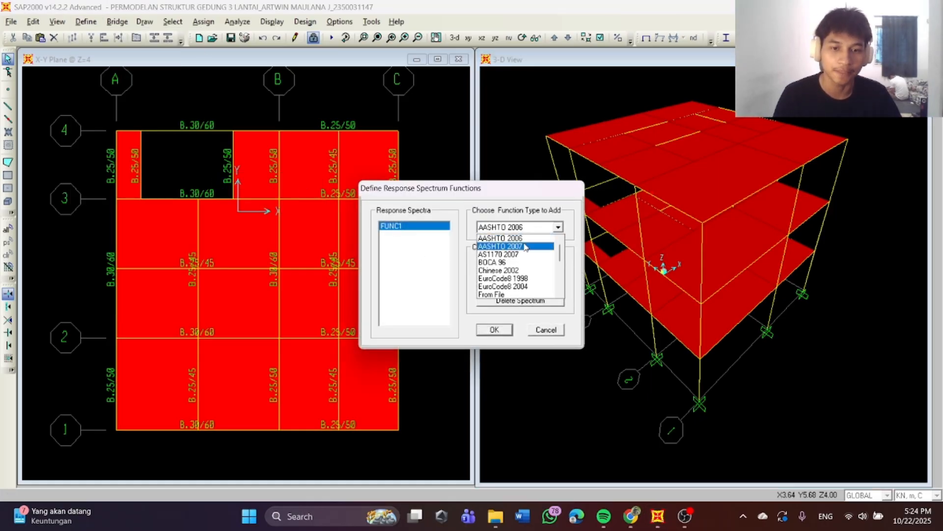
{"action": "scroll", "coordinate": [526, 259], "scroll_direction": "down", "scroll_amount": 1}
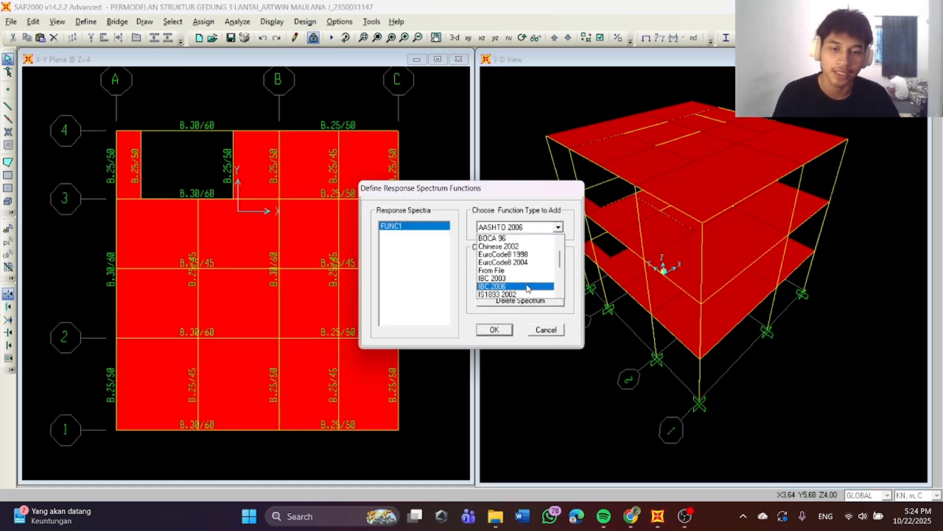
{"action": "left_click", "coordinate": [527, 287]}
{"action": "left_click", "coordinate": [521, 261]}
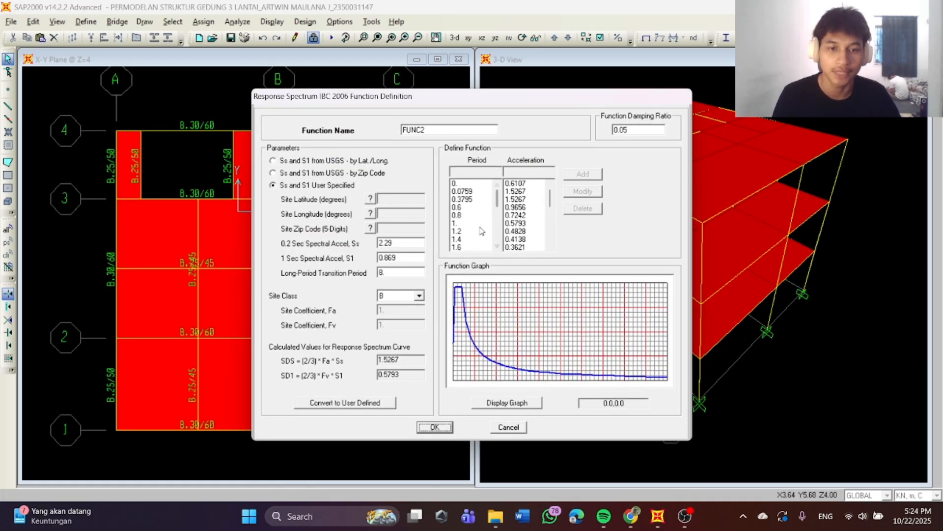
{"action": "double_click", "coordinate": [455, 129]}
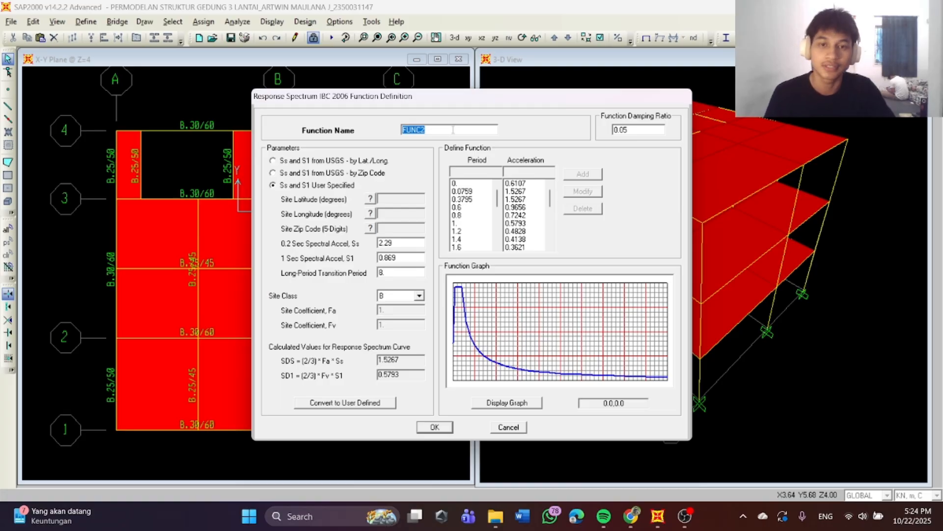
{"action": "type", "text": "BDGH"}
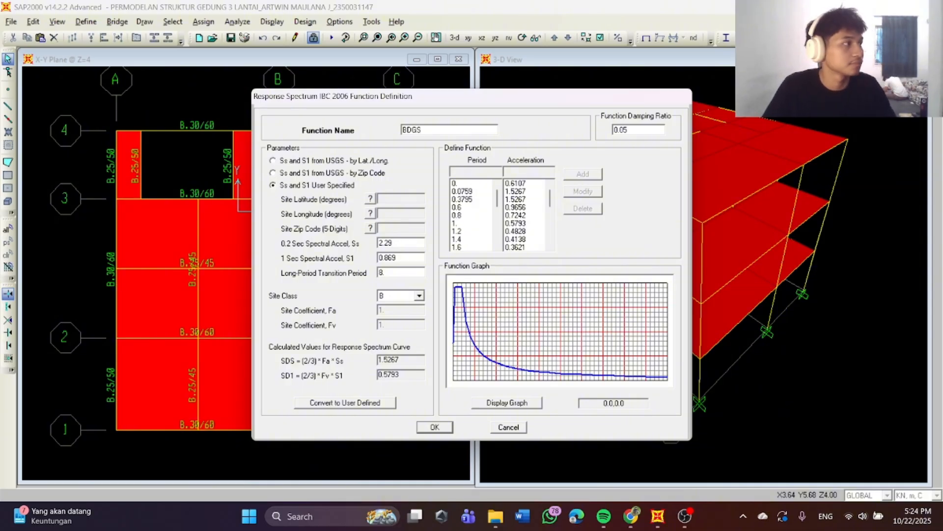
{"action": "type", "text": "E"}
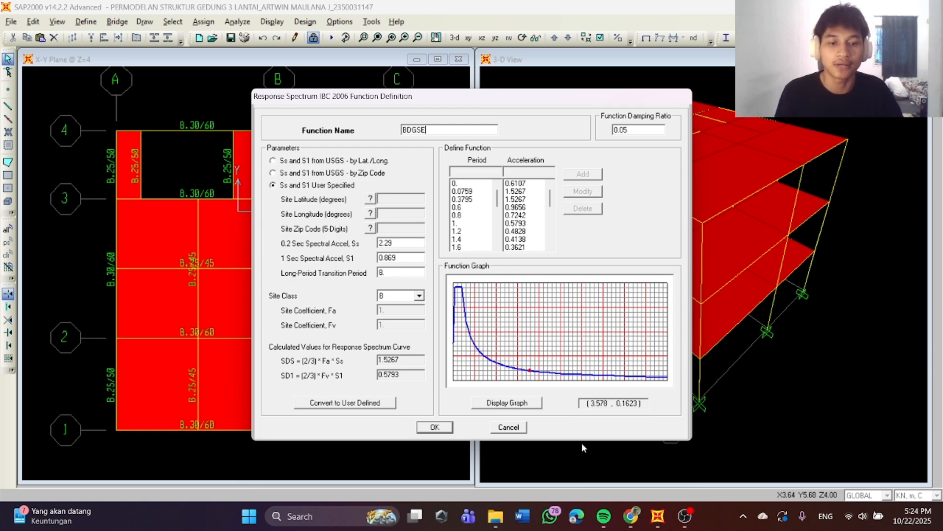
Switch to the Desain Spektra Indonesia page in the browser and generate the design response spectrum for the city of Bandung.
{"action": "left_click", "coordinate": [628, 518]}
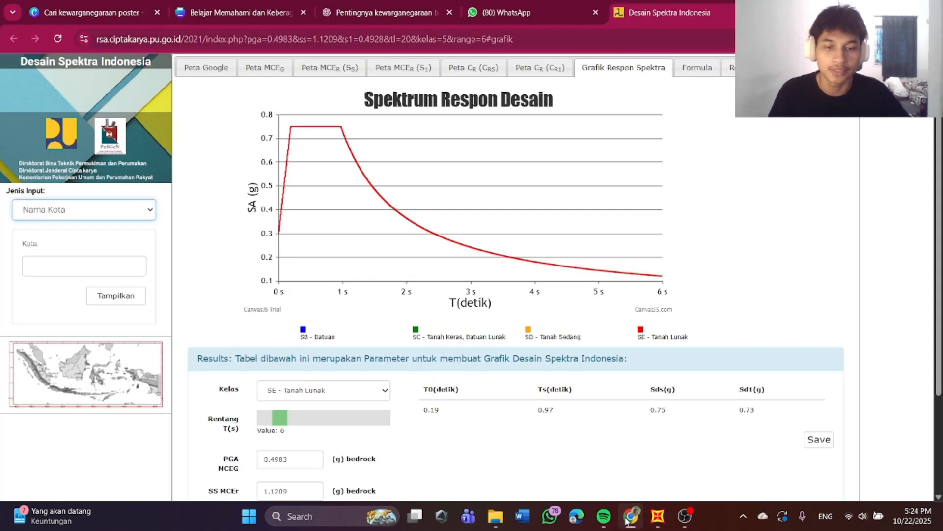
{"action": "left_click", "coordinate": [44, 216]}
{"action": "left_click", "coordinate": [58, 247]}
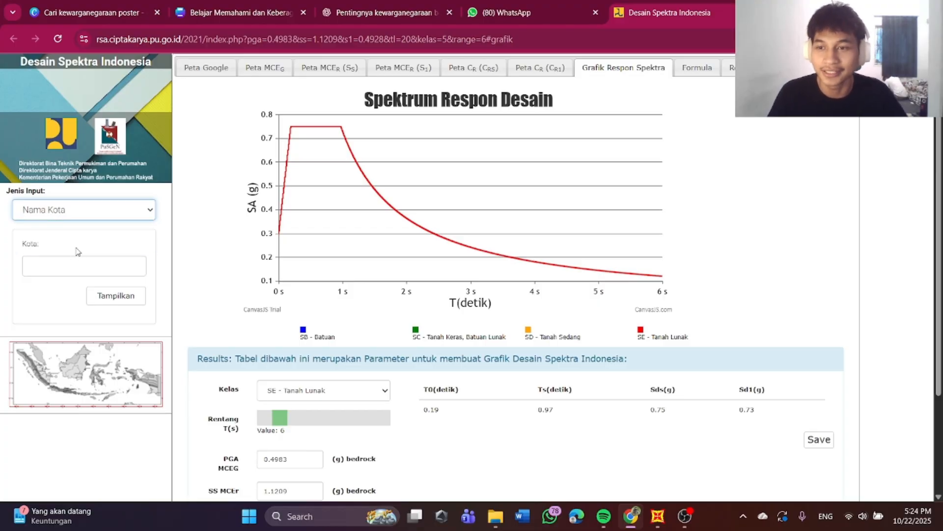
{"action": "left_click", "coordinate": [62, 264]}
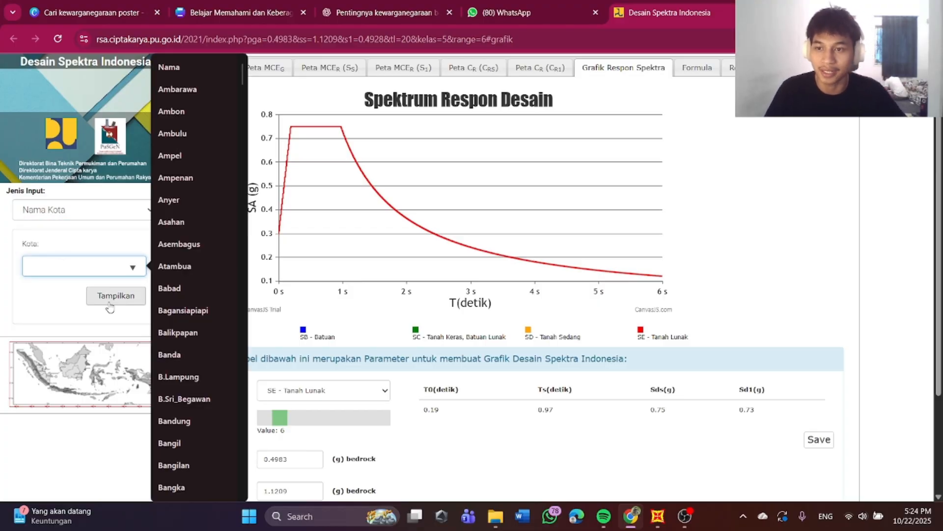
{"action": "left_click", "coordinate": [173, 421]}
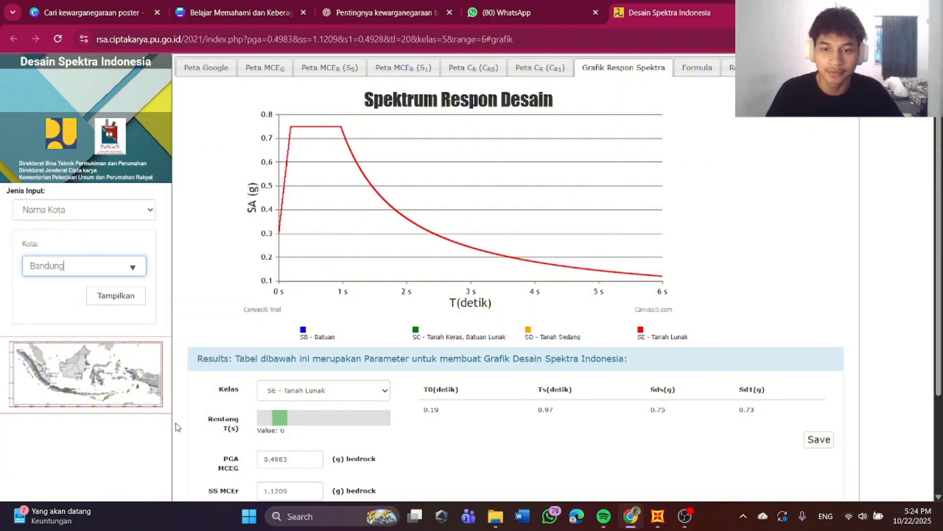
{"action": "left_click", "coordinate": [123, 297]}
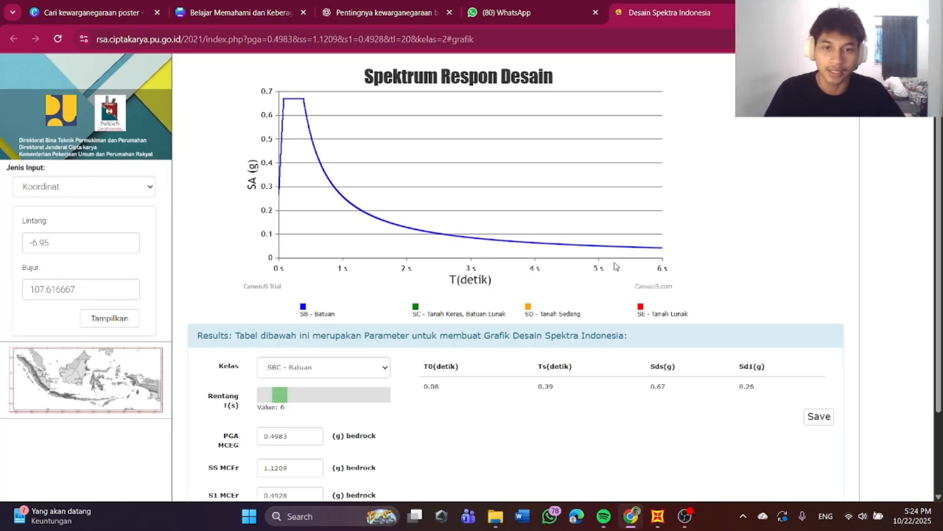
Set the site class of the Bandung design spectrum to SE - Tanah Lunak.
{"action": "scroll", "coordinate": [504, 278], "scroll_direction": "down", "scroll_amount": 2}
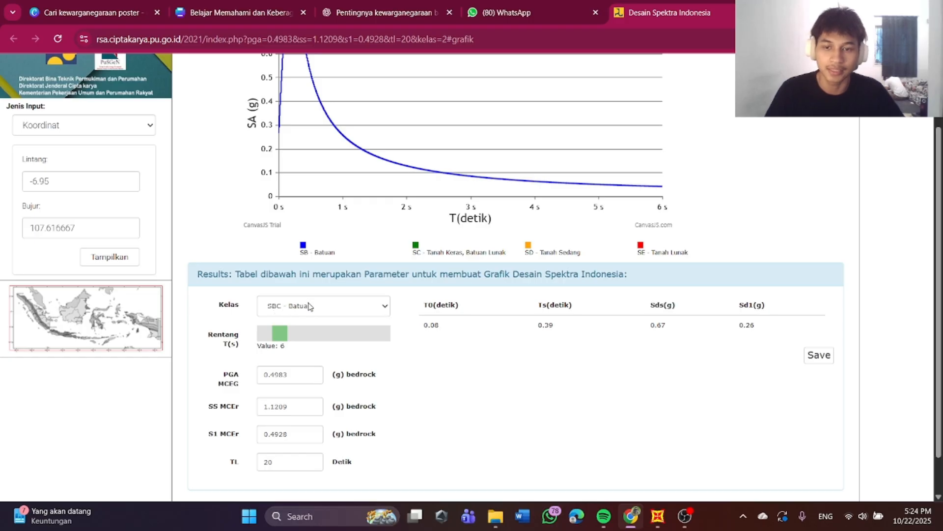
{"action": "left_click", "coordinate": [326, 308]}
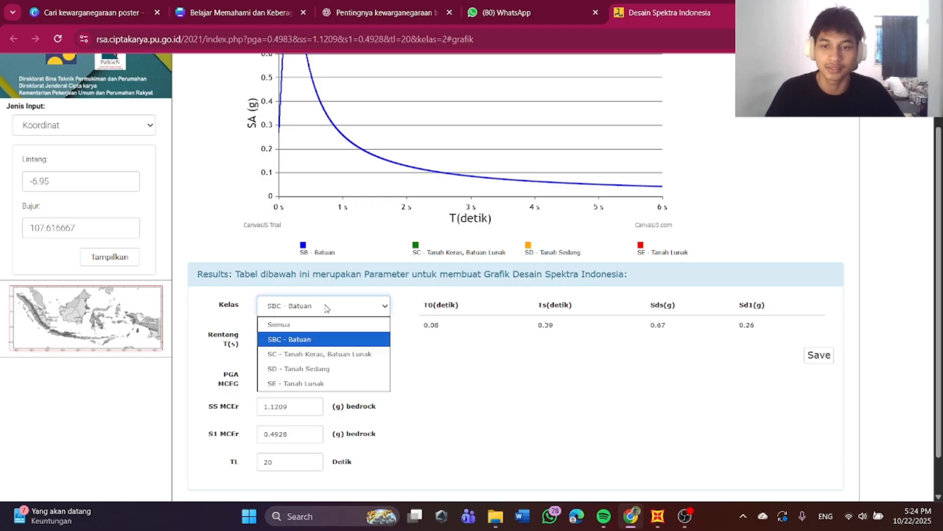
{"action": "left_click", "coordinate": [322, 384]}
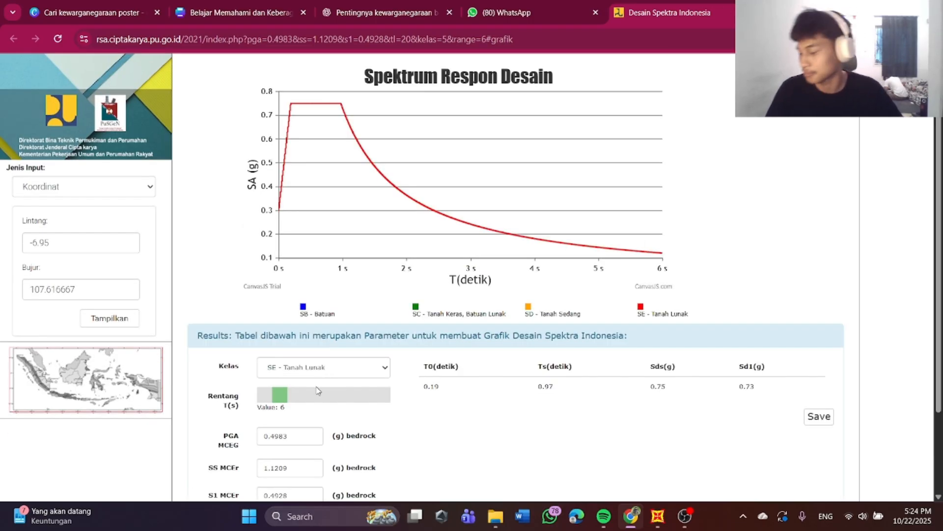
Copy the SS MCEr value from the web page and set the 0.2 Sec Spectral Accel, Ss in SAP2000 to 1.1209.
{"action": "scroll", "coordinate": [317, 383], "scroll_direction": "down", "scroll_amount": 2}
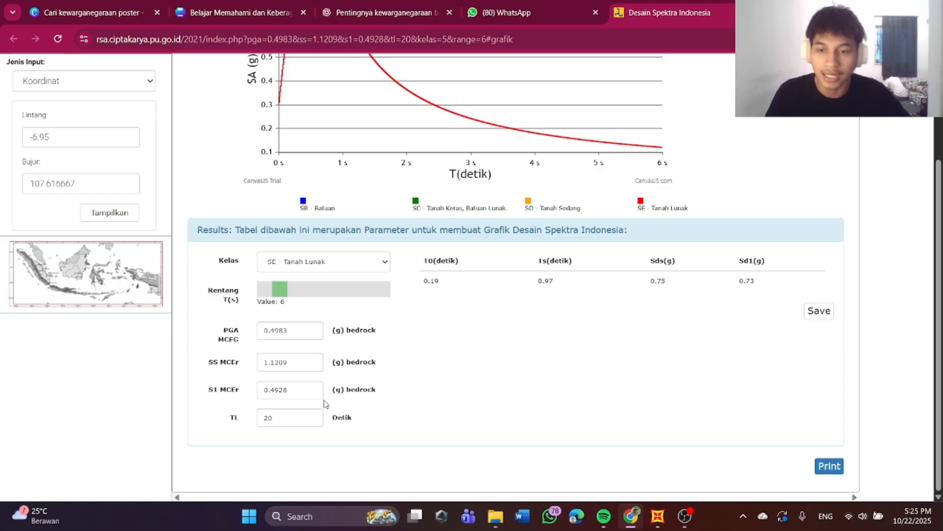
{"action": "double_click", "coordinate": [306, 362]}
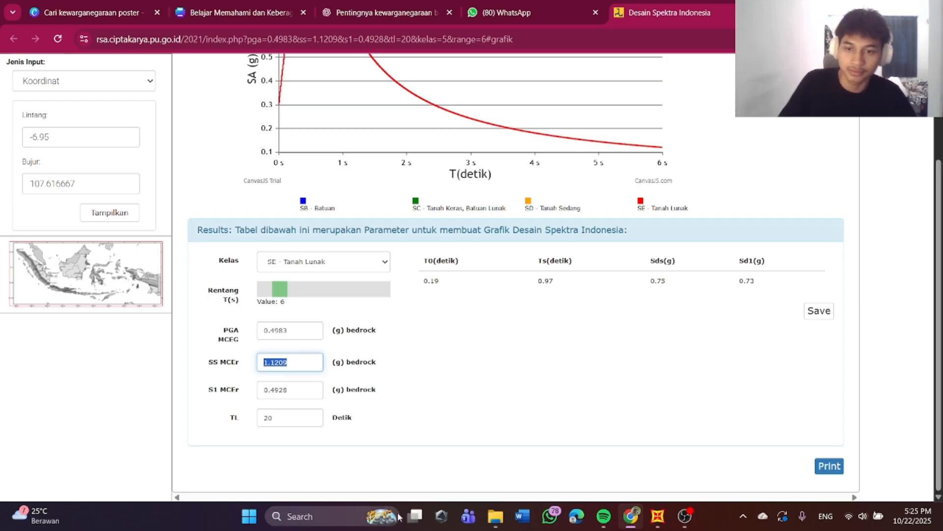
{"action": "left_click", "coordinate": [657, 516]}
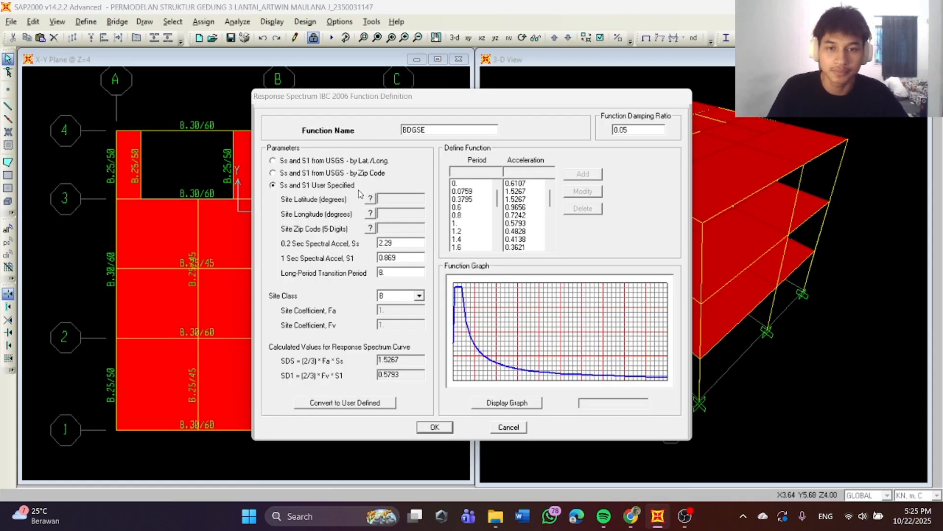
{"action": "double_click", "coordinate": [411, 243]}
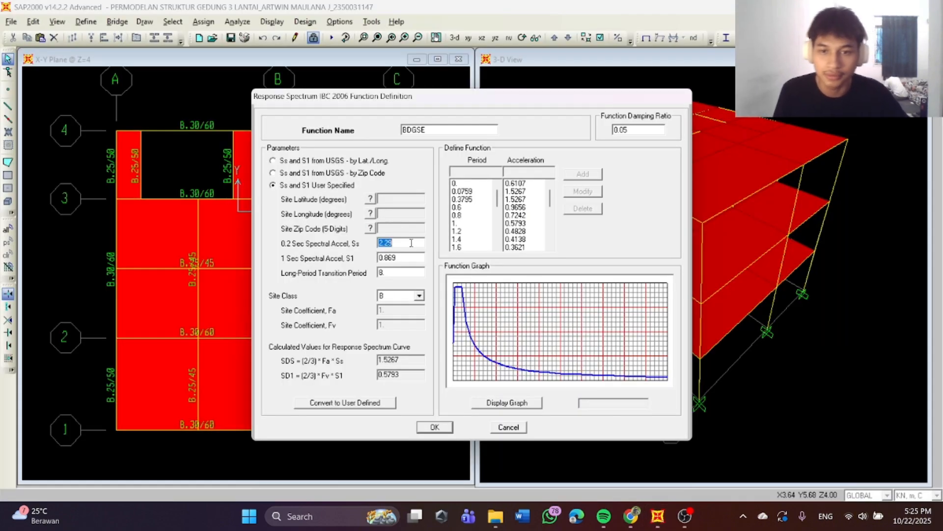
{"action": "type", "text": "1.1209"}
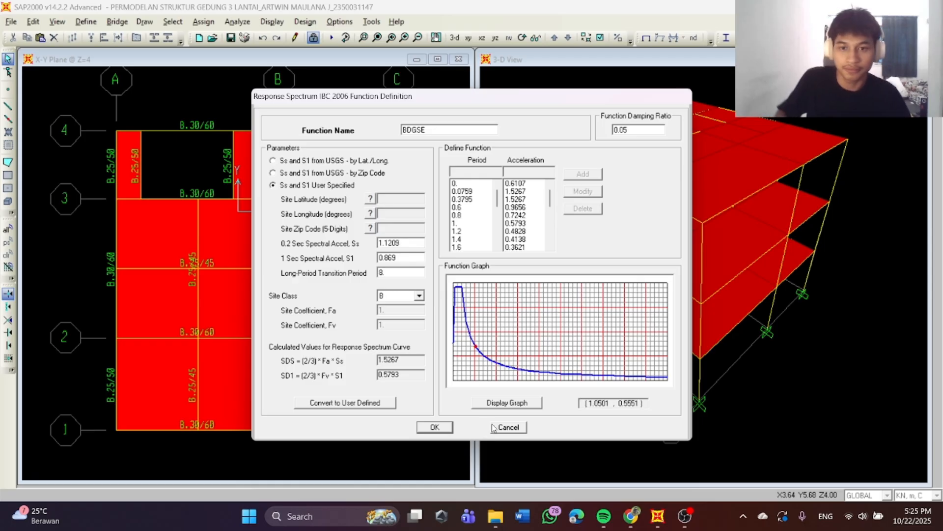
Take the S1 MCEr value from the Desain Spektra Indonesia page and set the 1 Sec Spectral Accel, S1 in SAP2000 to 0.4928.
{"action": "left_click", "coordinate": [634, 518]}
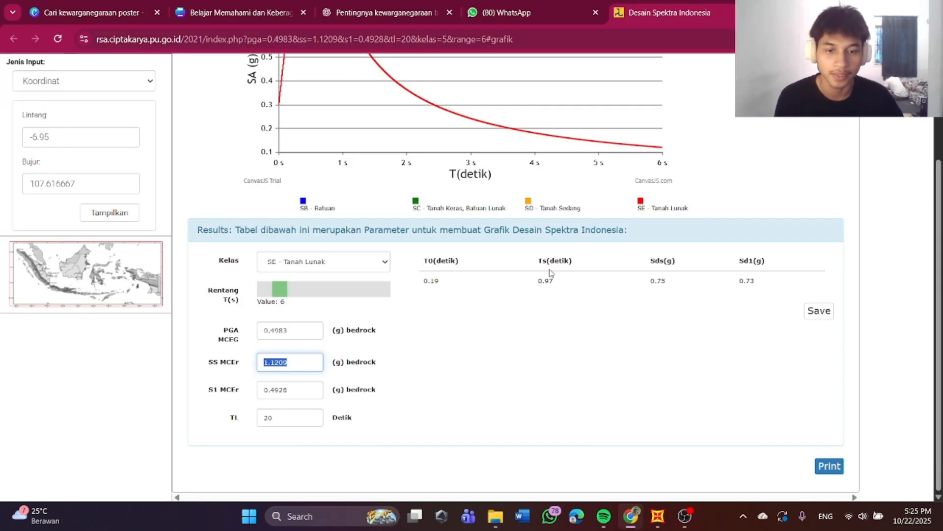
{"action": "double_click", "coordinate": [301, 388]}
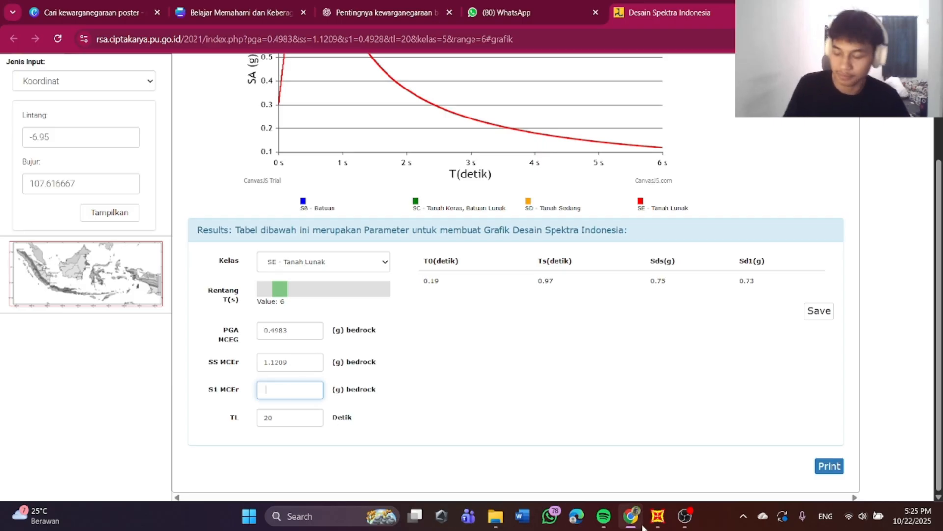
{"action": "left_click", "coordinate": [658, 516]}
{"action": "double_click", "coordinate": [404, 257]}
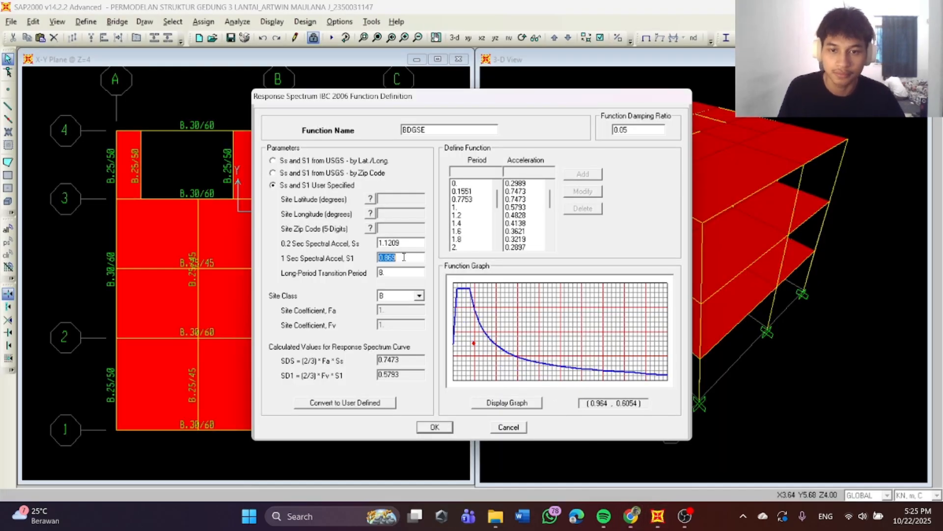
{"action": "type", "text": "0.4928"}
Look up the TL value on the web page and set the Long-Period Transition Period in SAP2000 to 20.
{"action": "double_click", "coordinate": [403, 274]}
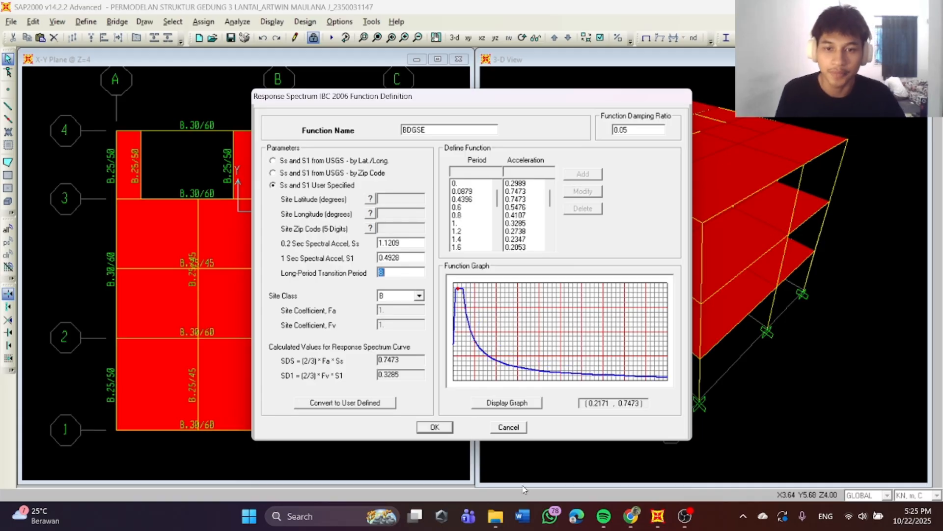
{"action": "left_click", "coordinate": [639, 518]}
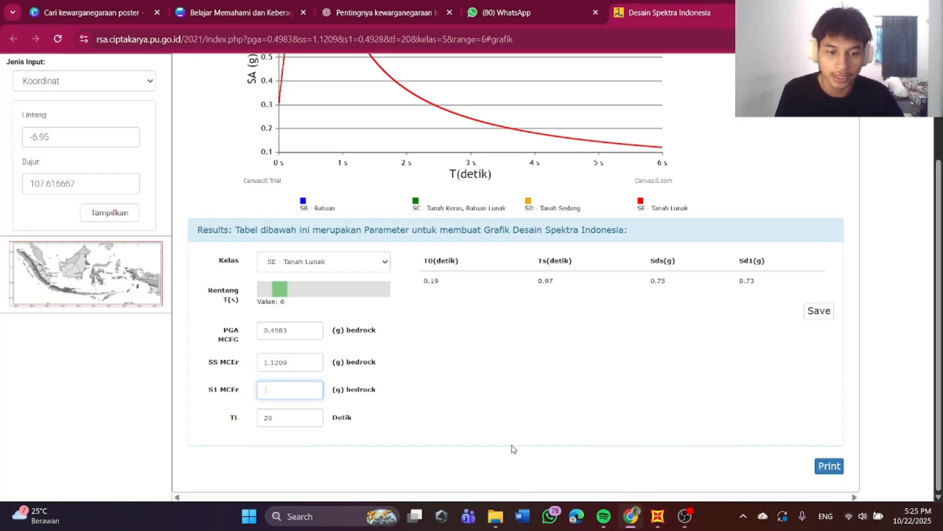
{"action": "key", "text": "Tab"}
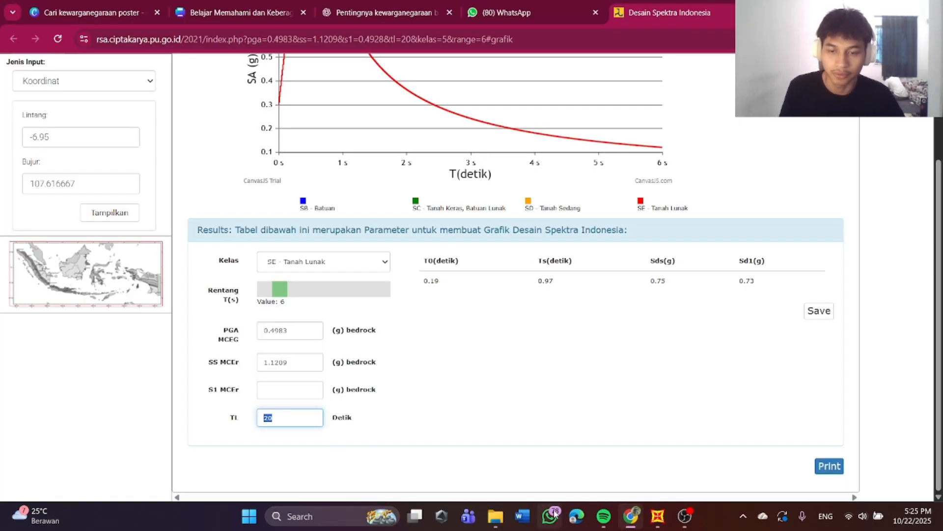
{"action": "left_click", "coordinate": [658, 515]}
{"action": "double_click", "coordinate": [390, 268]}
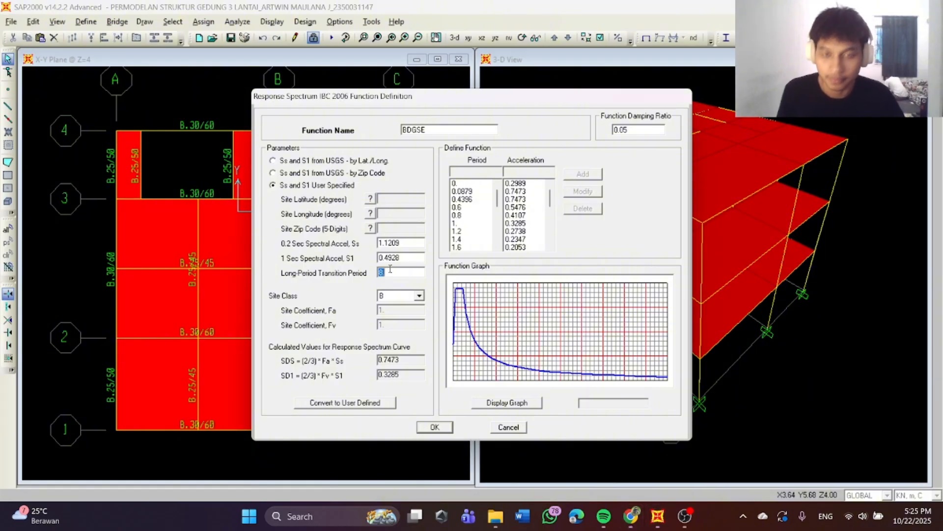
{"action": "type", "text": "20"}
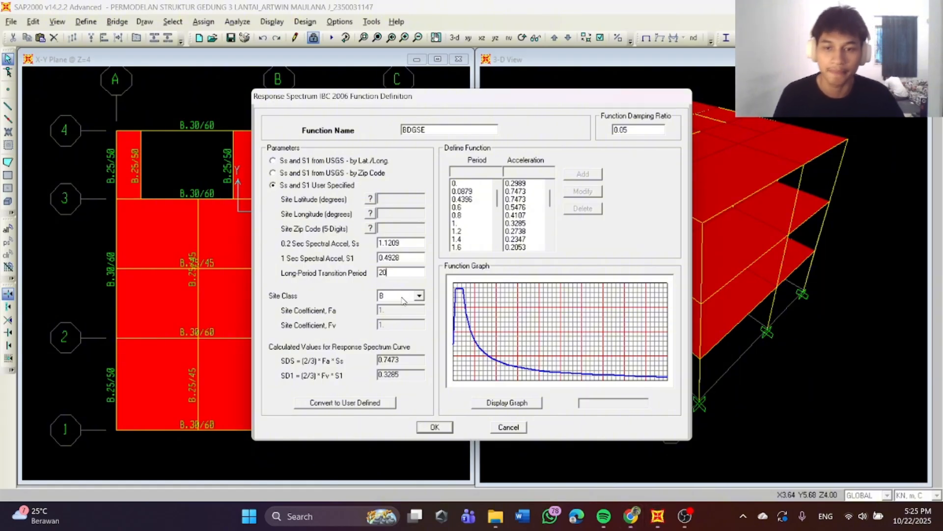
Set the BDGSE function's site class to E and accept the response spectrum function definition.
{"action": "left_click", "coordinate": [402, 297]}
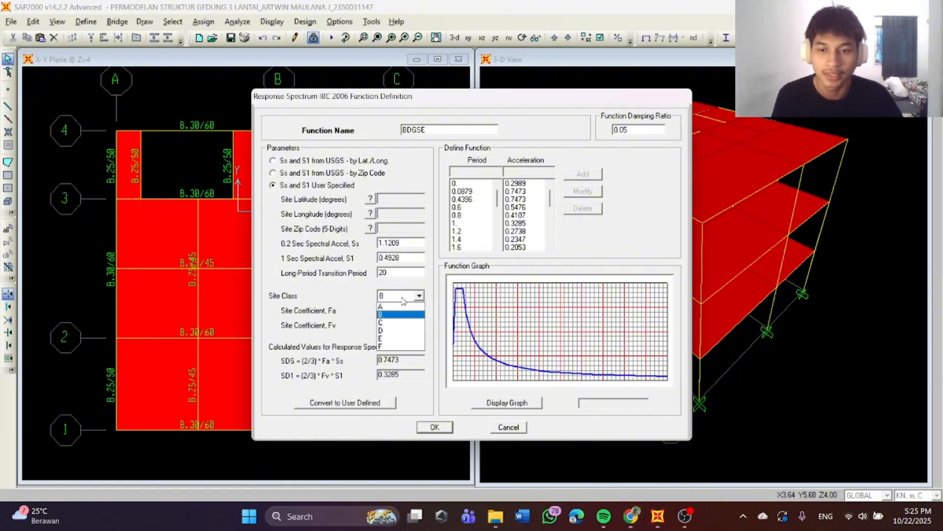
{"action": "left_click", "coordinate": [403, 338]}
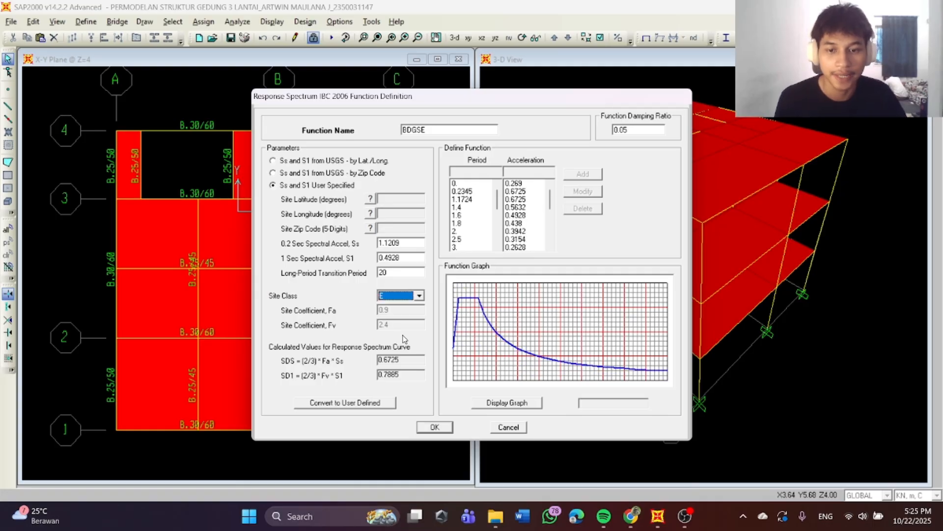
{"action": "left_click", "coordinate": [433, 427]}
{"action": "left_click", "coordinate": [493, 330]}
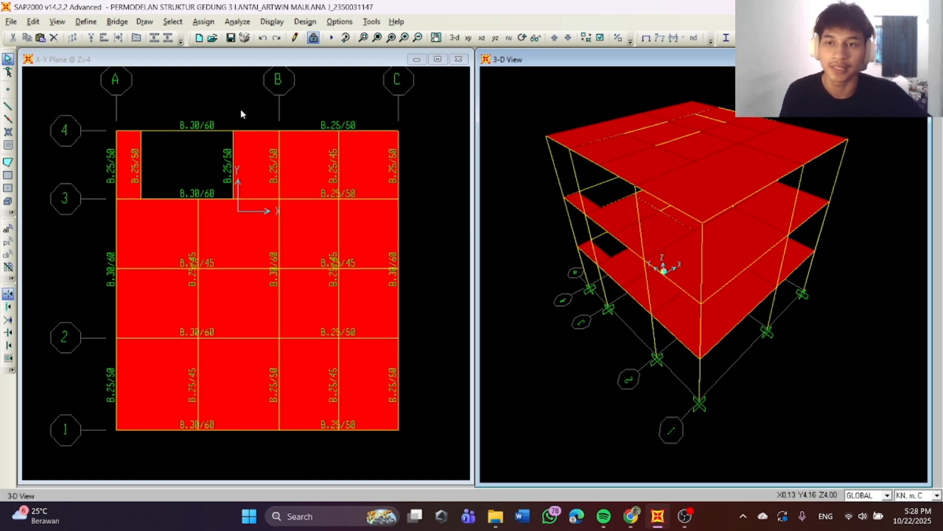
Add a new load case of type Response Spectrum and name it RSPX.
{"action": "left_click", "coordinate": [97, 22]}
{"action": "left_click", "coordinate": [162, 213]}
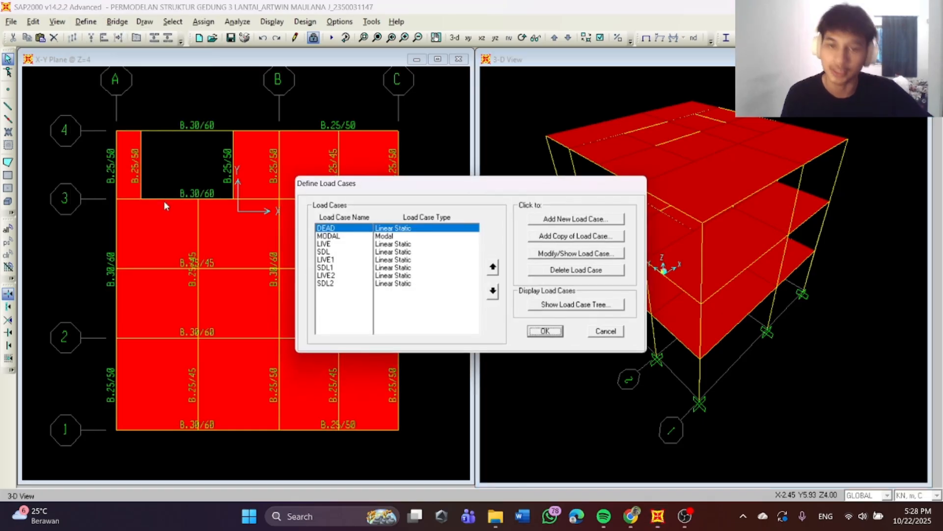
{"action": "left_click", "coordinate": [583, 220]}
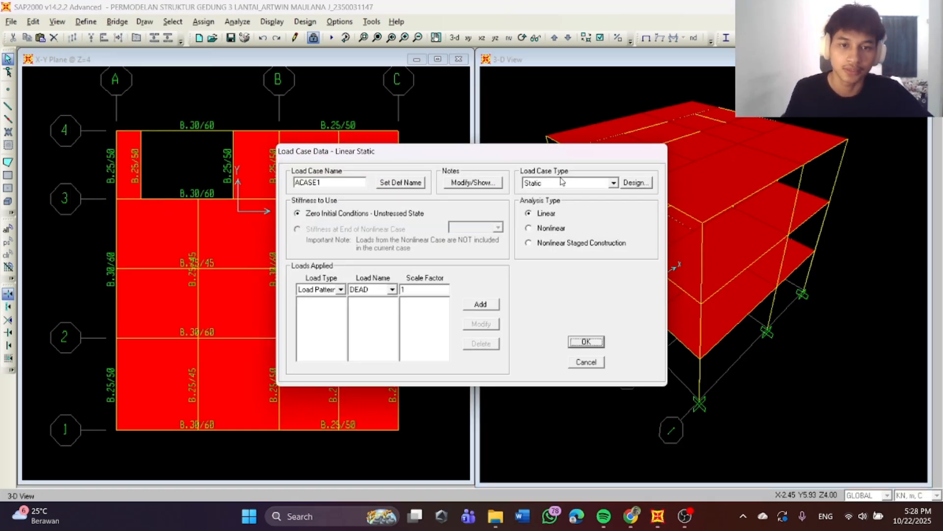
{"action": "left_click", "coordinate": [574, 183]}
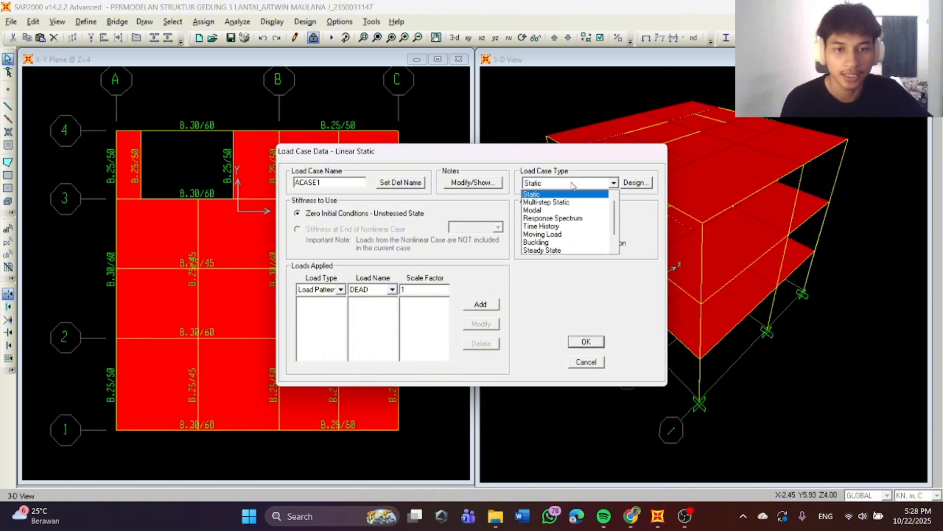
{"action": "left_click", "coordinate": [567, 218]}
{"action": "double_click", "coordinate": [334, 183]}
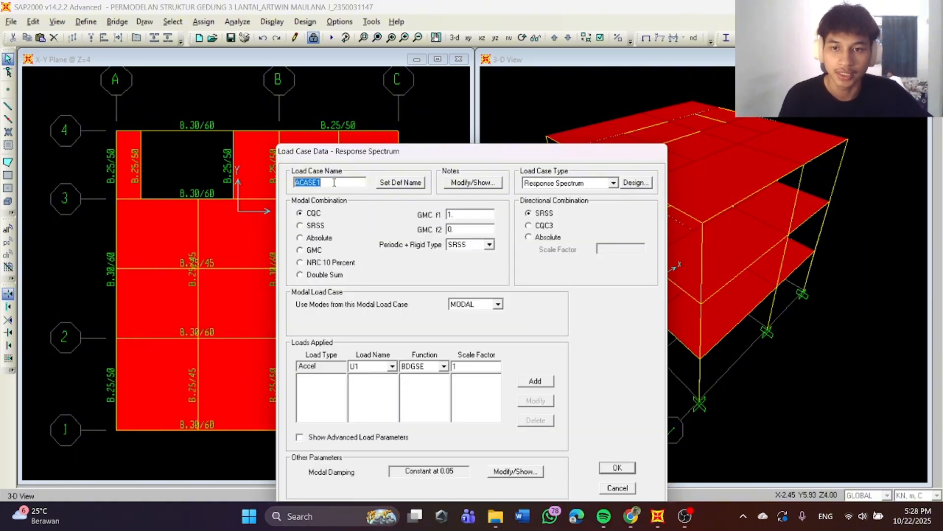
{"action": "left_click_drag", "start_coordinate": [334, 183], "coordinate": [286, 183]}
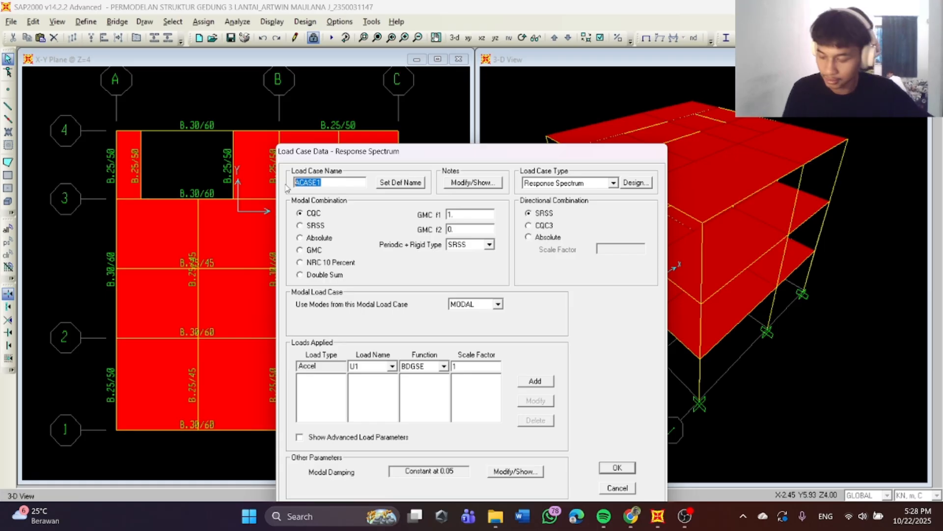
{"action": "type", "text": "RSPX"}
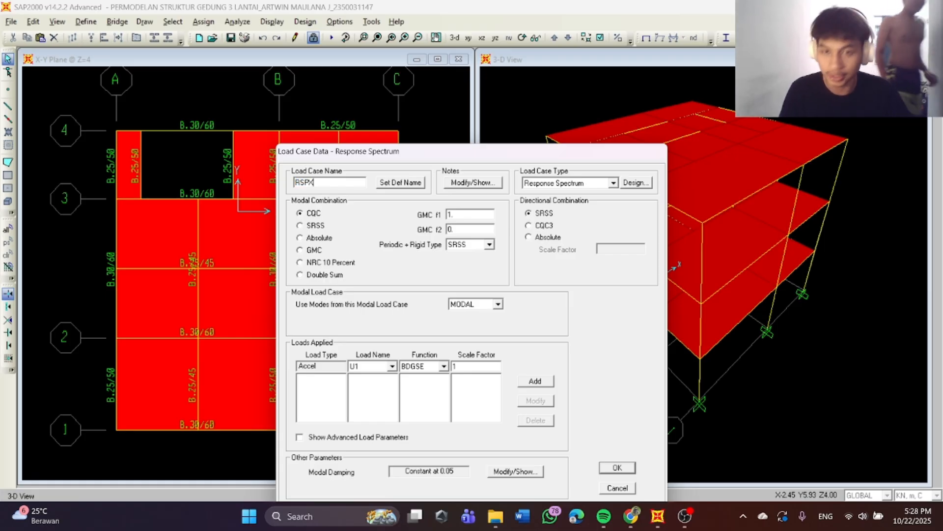
Apply a U1 acceleration load with function BDGSE and scale factor 9.81*1/8 to RSPX, and save the load case.
{"action": "double_click", "coordinate": [472, 366]}
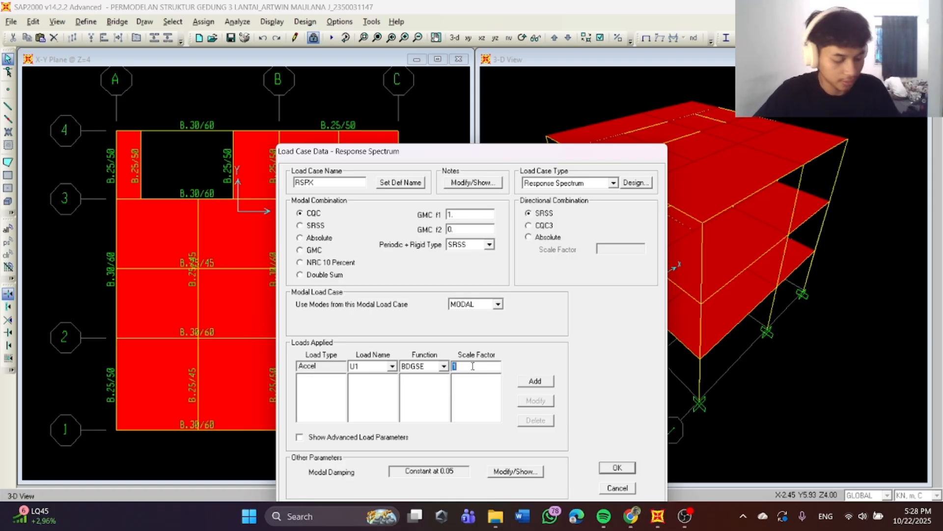
{"action": "type", "text": "9.81*"}
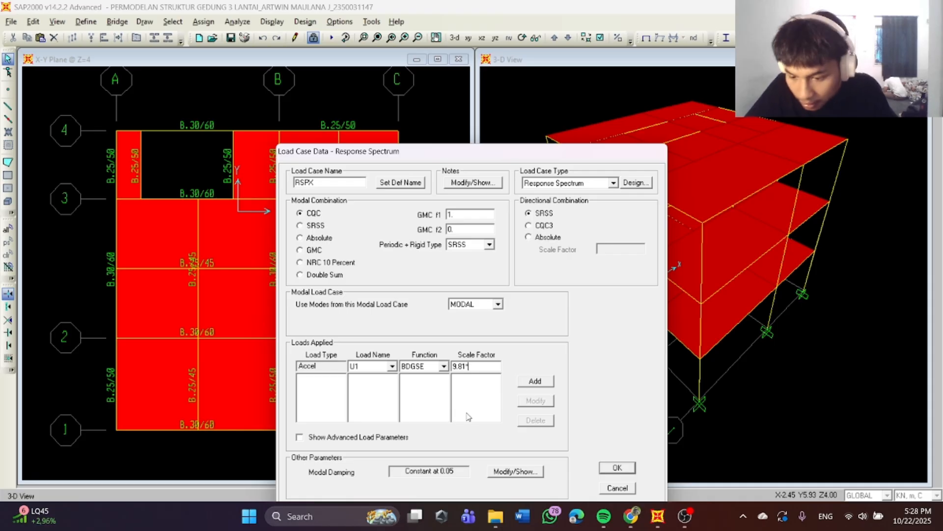
{"action": "type", "text": "1/8"}
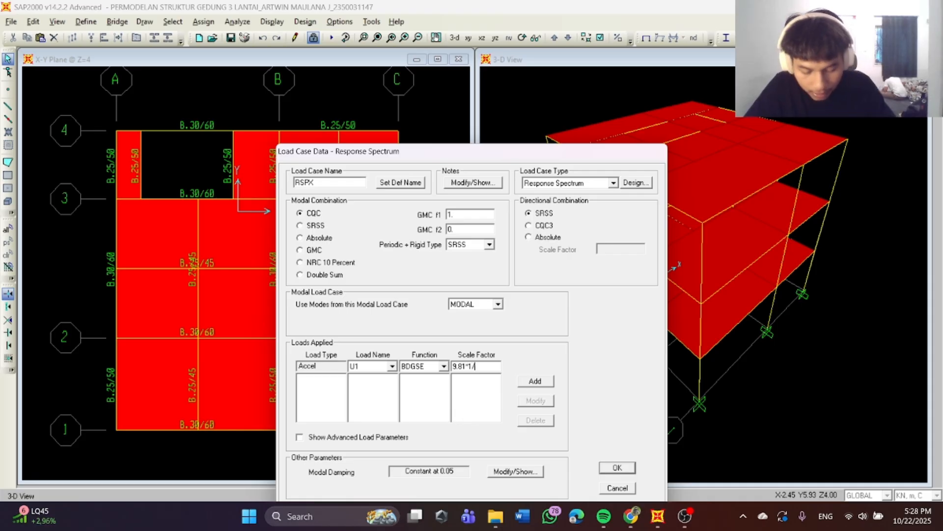
{"action": "left_click", "coordinate": [534, 383]}
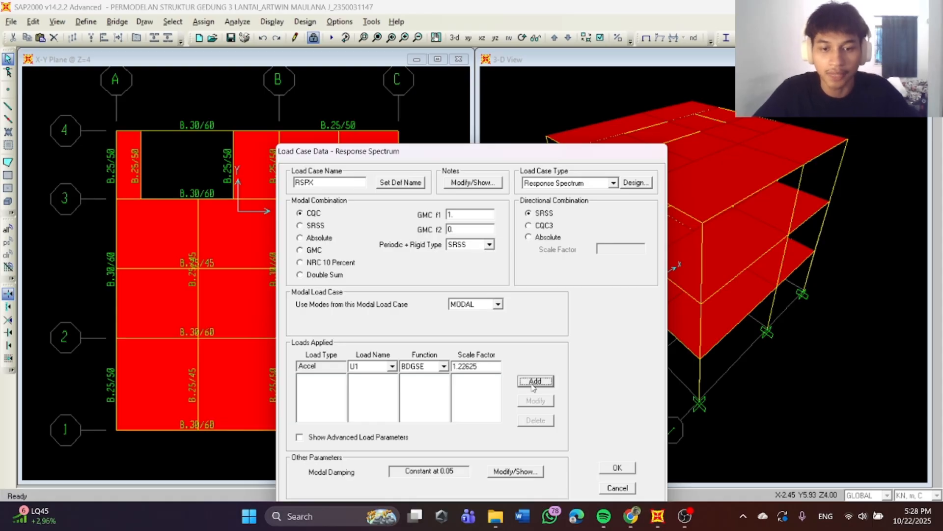
{"action": "left_click", "coordinate": [534, 382]}
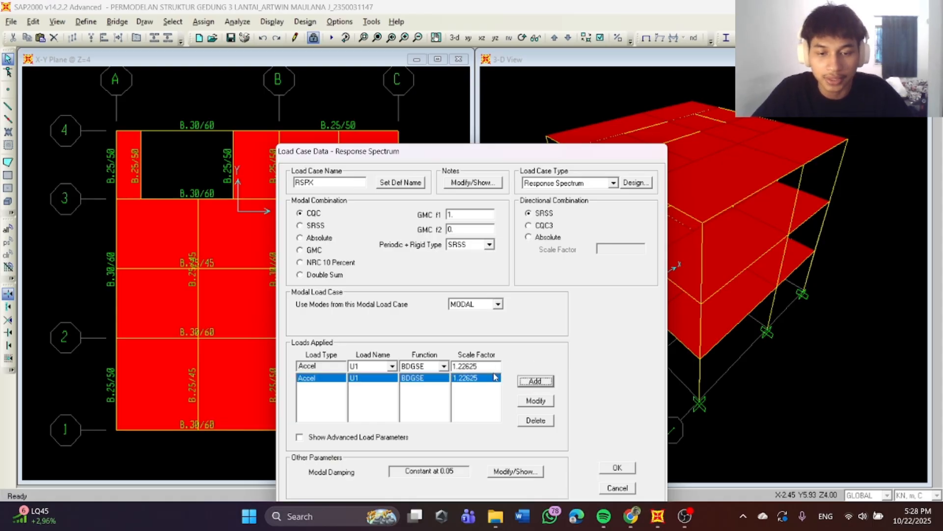
{"action": "left_click", "coordinate": [531, 401]}
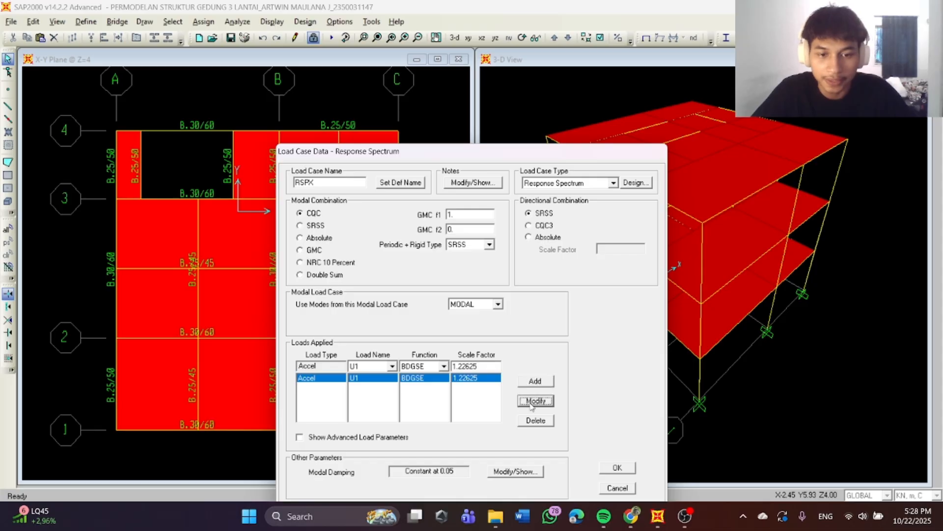
{"action": "left_click", "coordinate": [622, 467]}
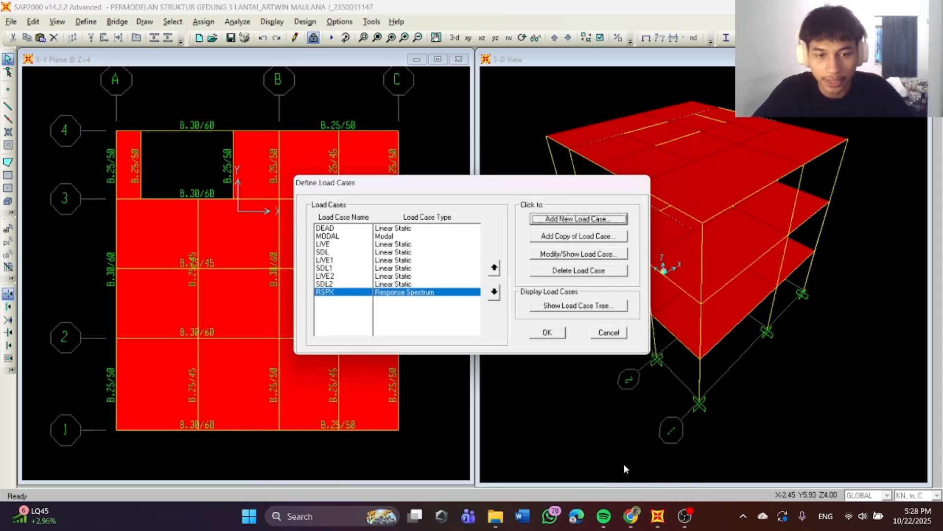
Add another load case of type Response Spectrum and name it RSPY.
{"action": "left_click", "coordinate": [562, 219]}
{"action": "left_click", "coordinate": [565, 183]}
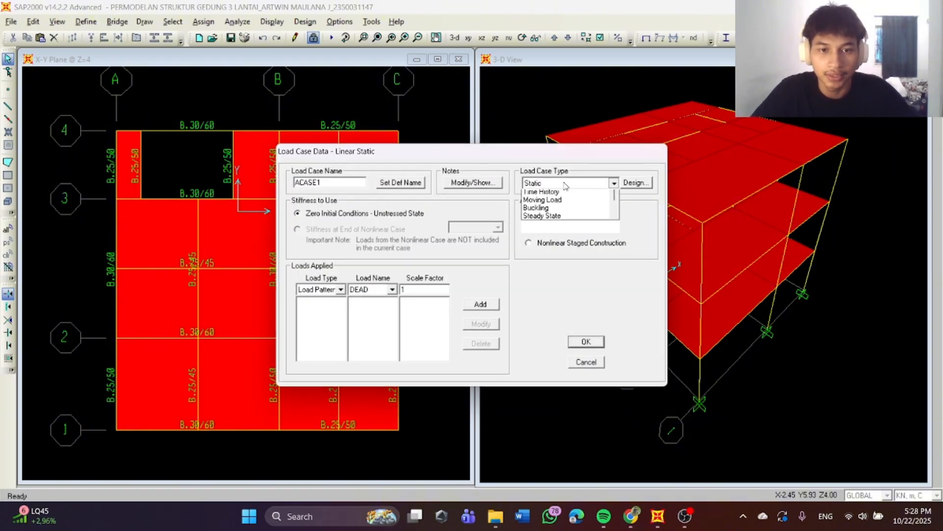
{"action": "left_click", "coordinate": [560, 219]}
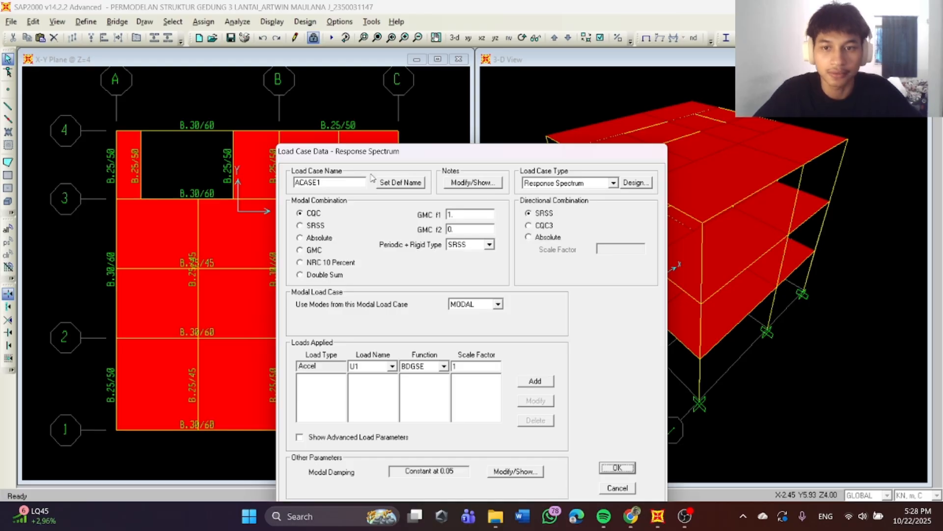
{"action": "double_click", "coordinate": [358, 184]}
{"action": "type", "text": "RSOP"}
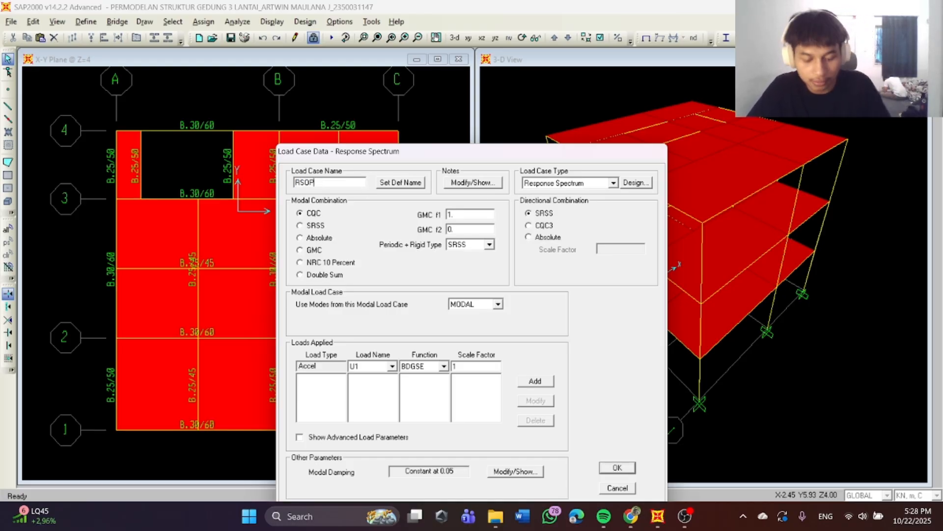
{"action": "key", "text": "BackSpace"}
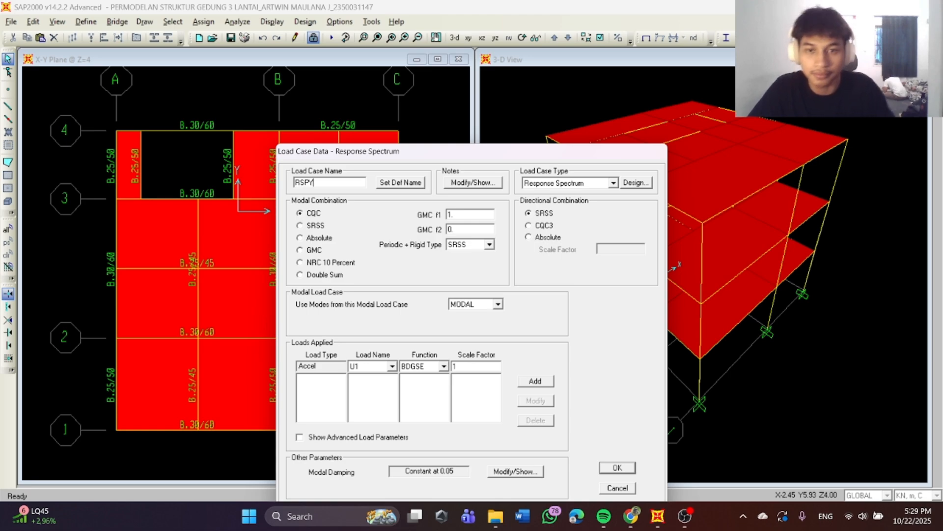
Apply a U2 acceleration load with function BDGSE and scale factor 9.81*1/8 to RSPY, and accept the load case definitions.
{"action": "left_click", "coordinate": [370, 367]}
{"action": "left_click", "coordinate": [372, 384]}
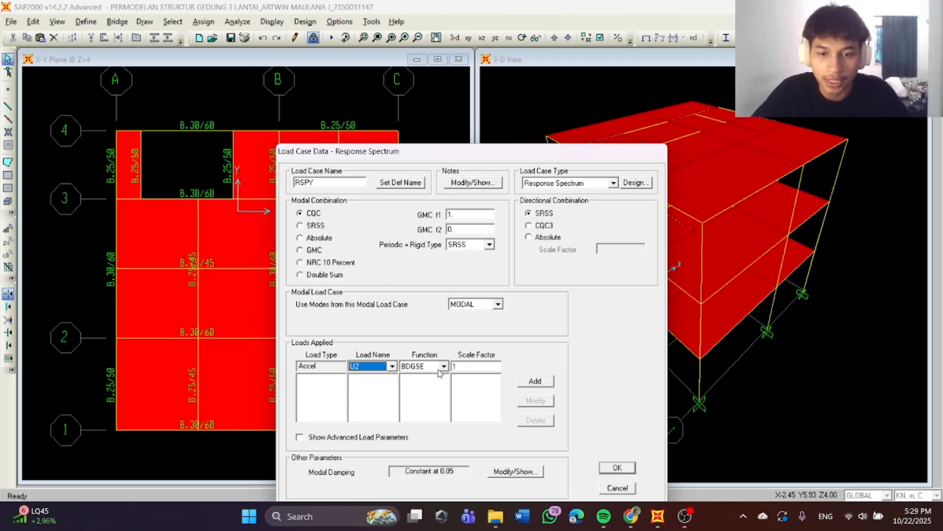
{"action": "left_click", "coordinate": [460, 366]}
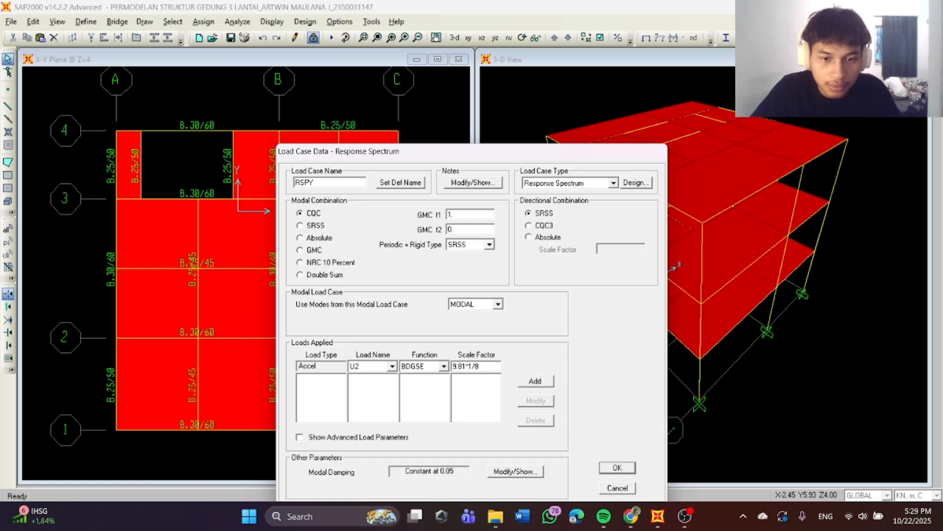
{"action": "left_click", "coordinate": [534, 382]}
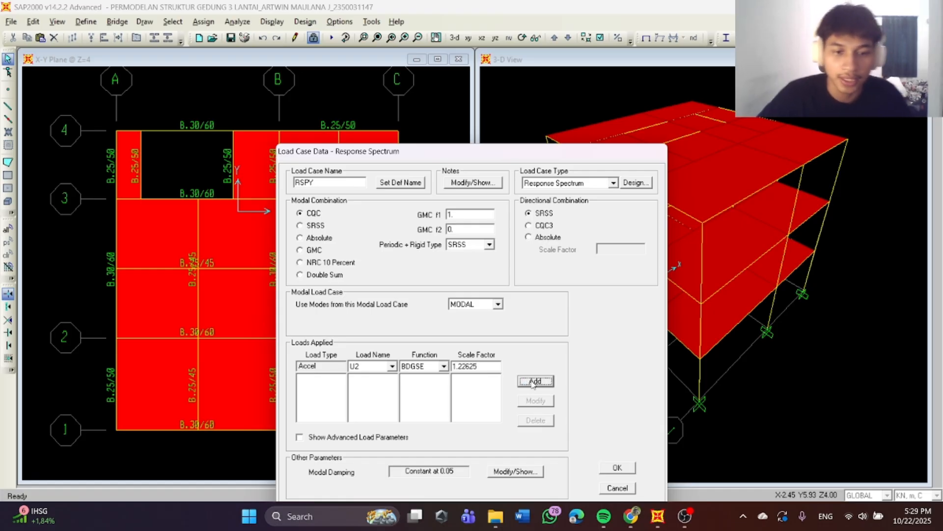
{"action": "left_click", "coordinate": [537, 382]}
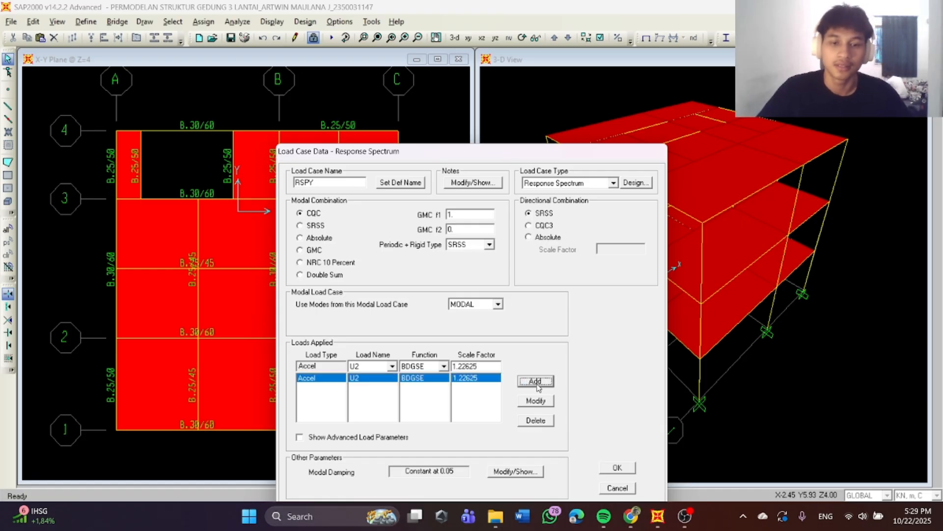
{"action": "left_click", "coordinate": [537, 401]}
{"action": "left_click", "coordinate": [617, 469]}
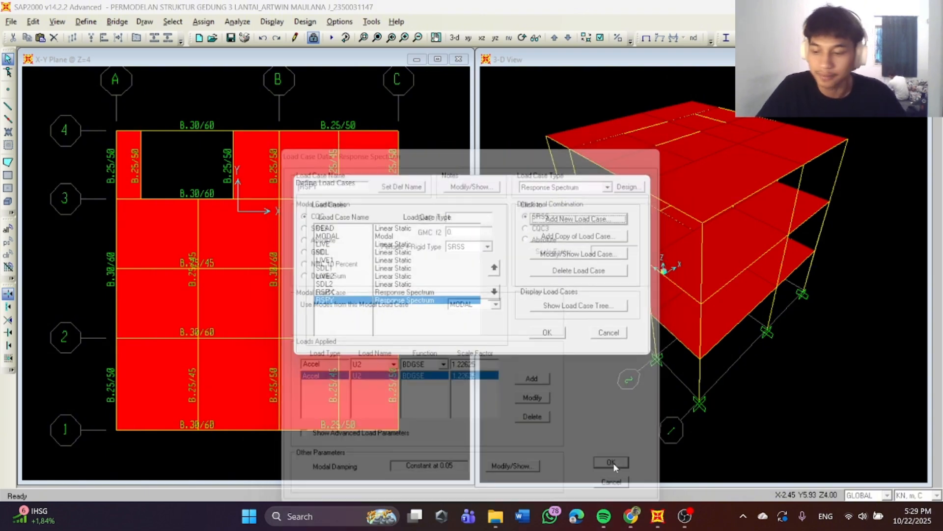
{"action": "left_click", "coordinate": [547, 333]}
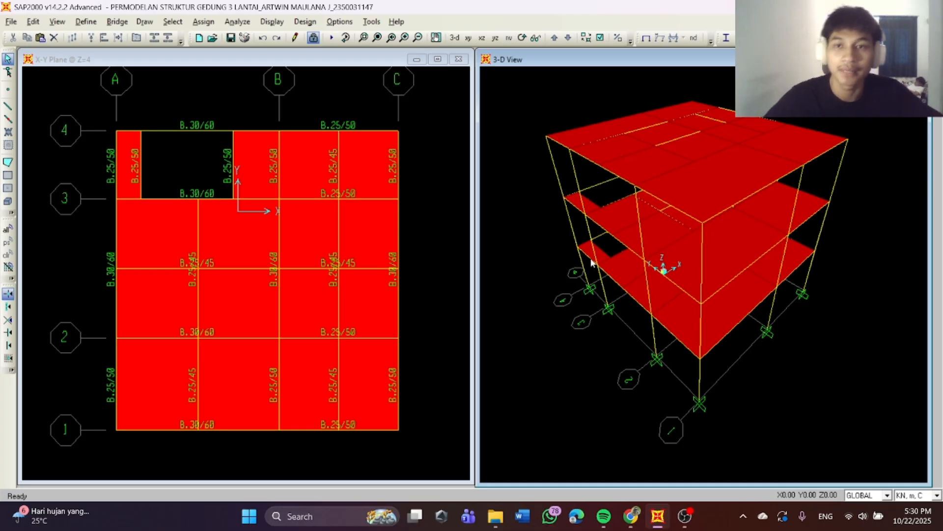
Add the SDL load with multiplier 1 to the mass source defined from loads, and accept the definition.
{"action": "left_click", "coordinate": [86, 22]}
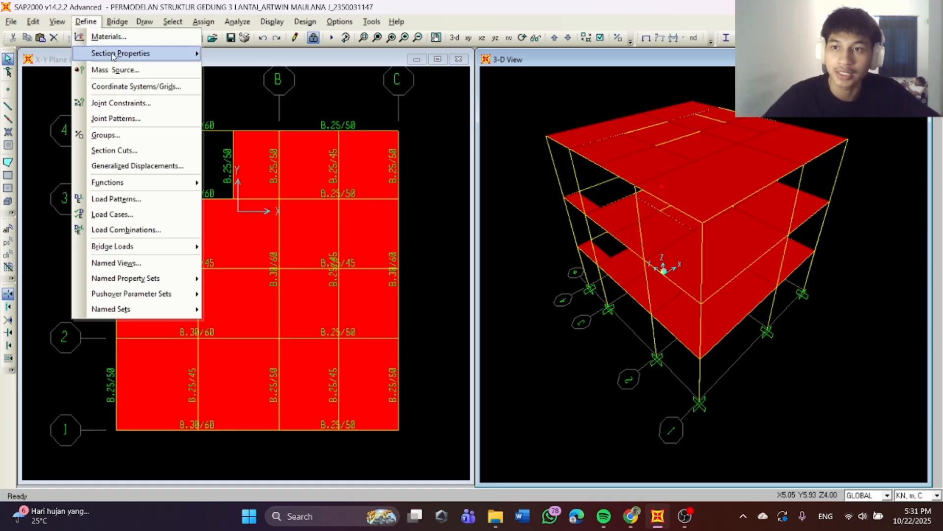
{"action": "left_click", "coordinate": [127, 70]}
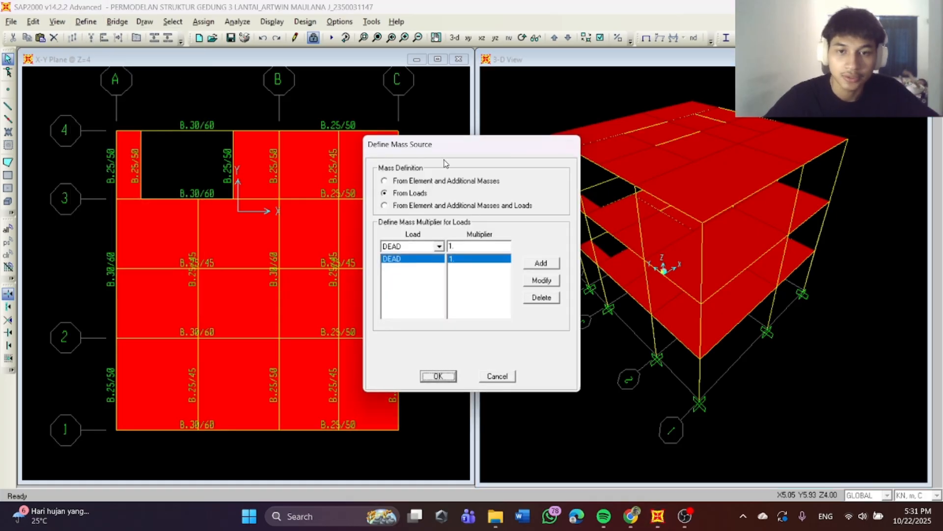
{"action": "left_click", "coordinate": [421, 247]}
{"action": "left_click", "coordinate": [416, 273]}
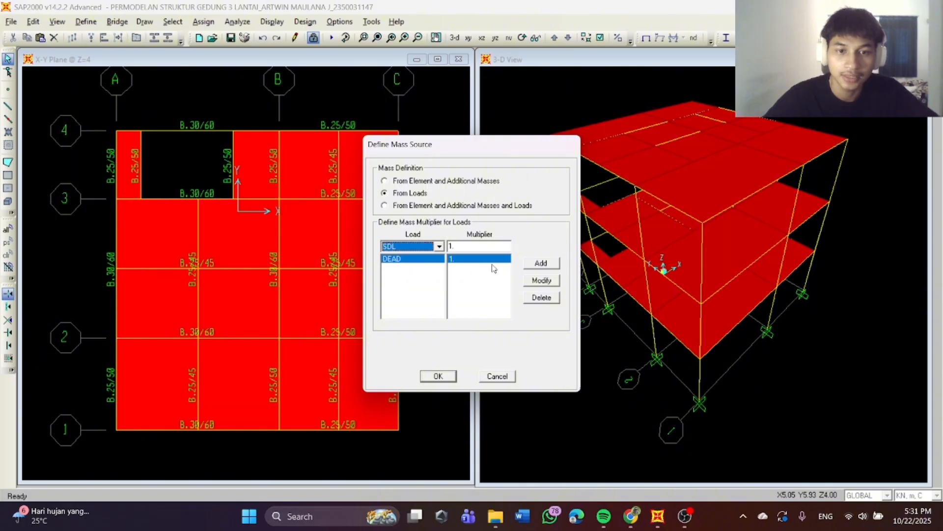
{"action": "left_click", "coordinate": [550, 264]}
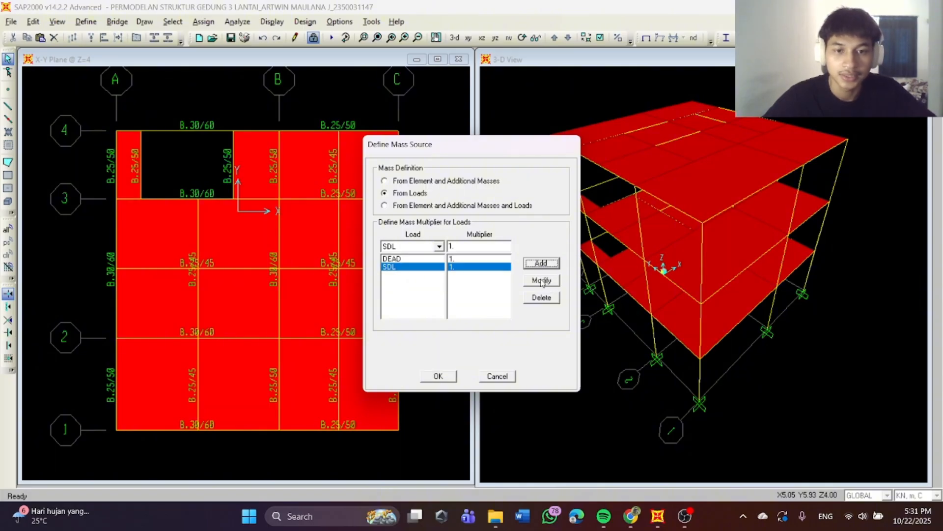
{"action": "left_click", "coordinate": [450, 377]}
Show the X-Y plane at Z=4 in the 3-D view window and select all the floor slab areas on it.
{"action": "left_click", "coordinate": [607, 366]}
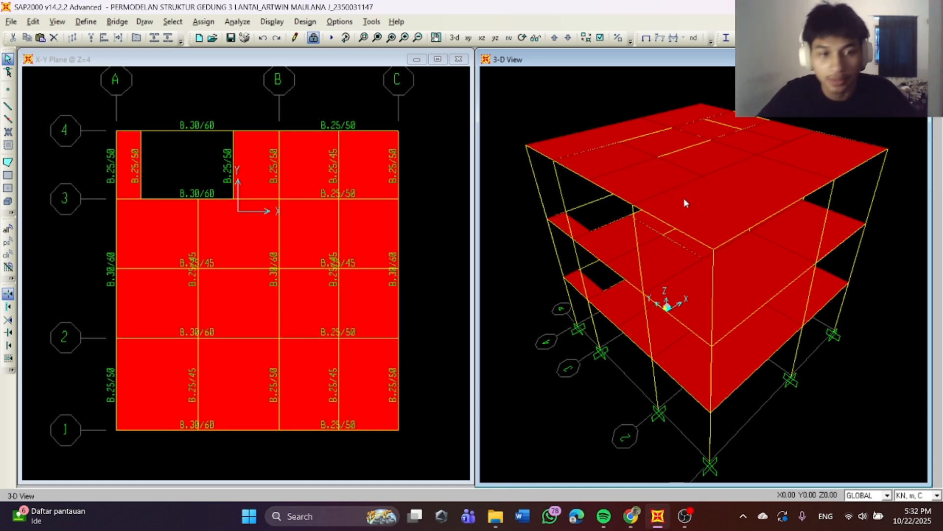
{"action": "left_click", "coordinate": [473, 38]}
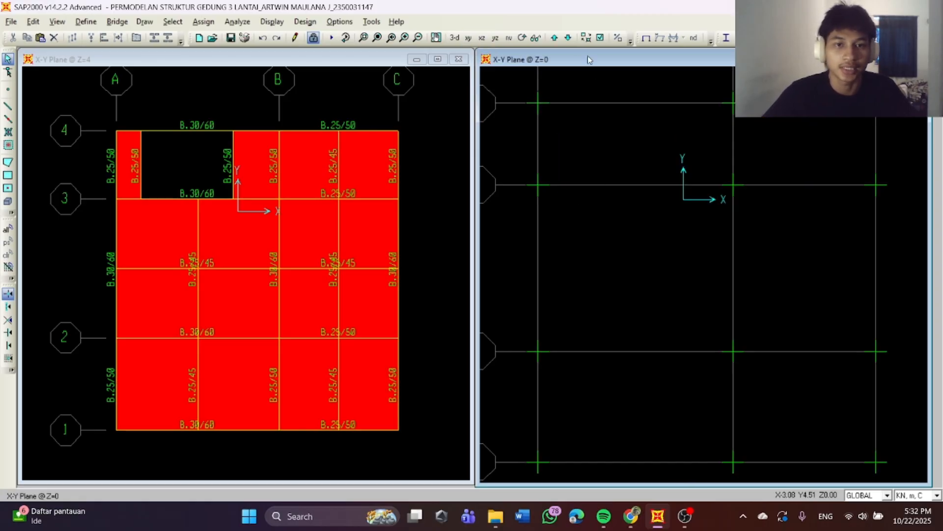
{"action": "left_click", "coordinate": [568, 38]}
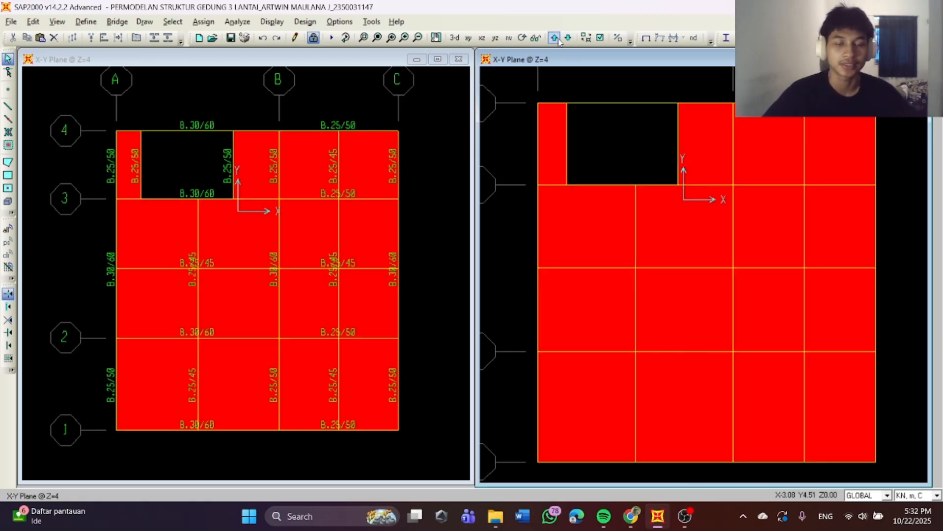
{"action": "left_click", "coordinate": [548, 131]}
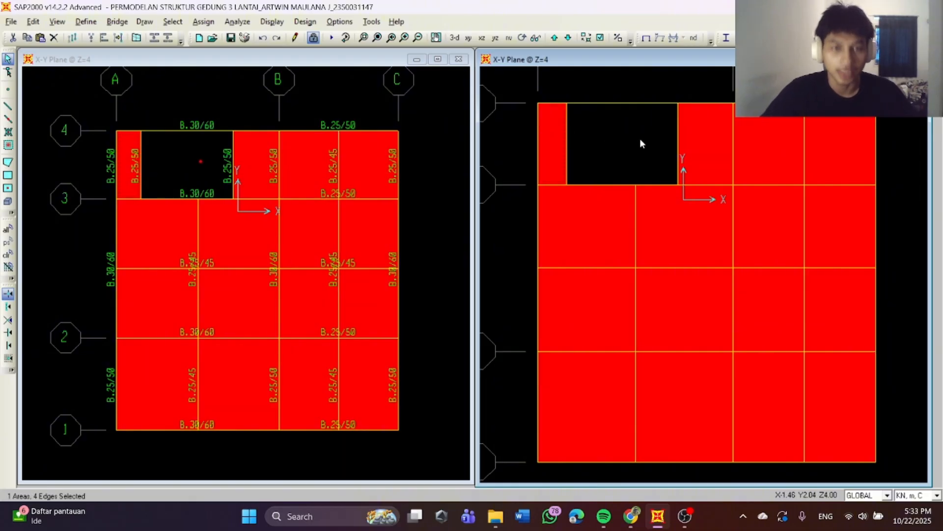
{"action": "left_click", "coordinate": [721, 142]}
{"action": "left_click", "coordinate": [786, 144]}
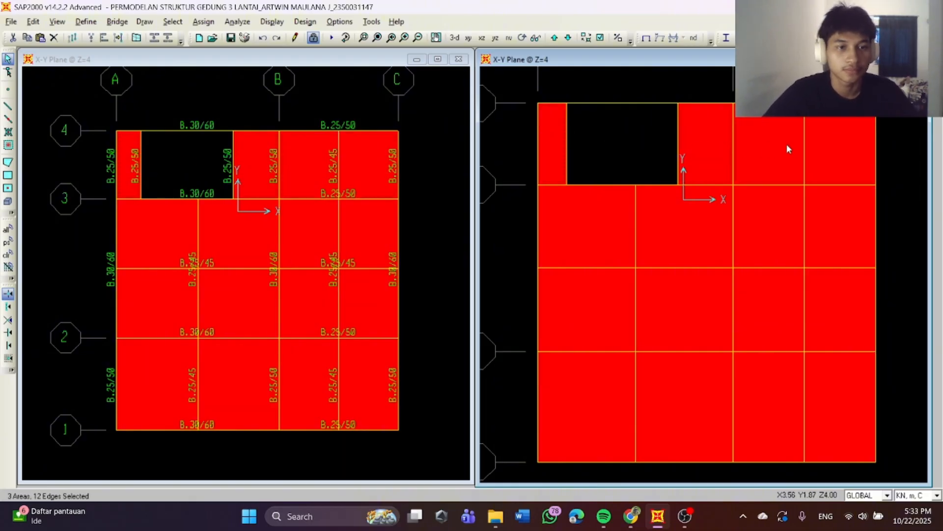
{"action": "left_click", "coordinate": [761, 228]}
{"action": "left_click", "coordinate": [612, 222]}
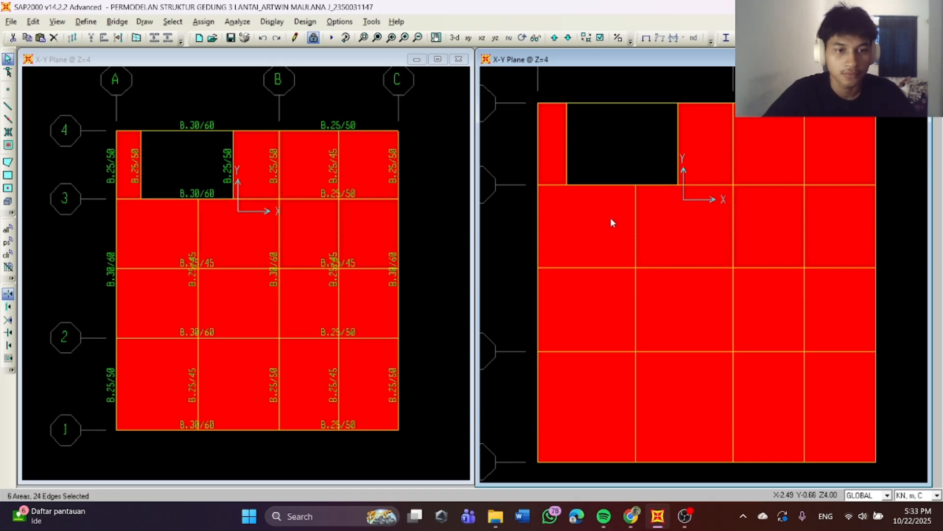
{"action": "left_click", "coordinate": [811, 314]}
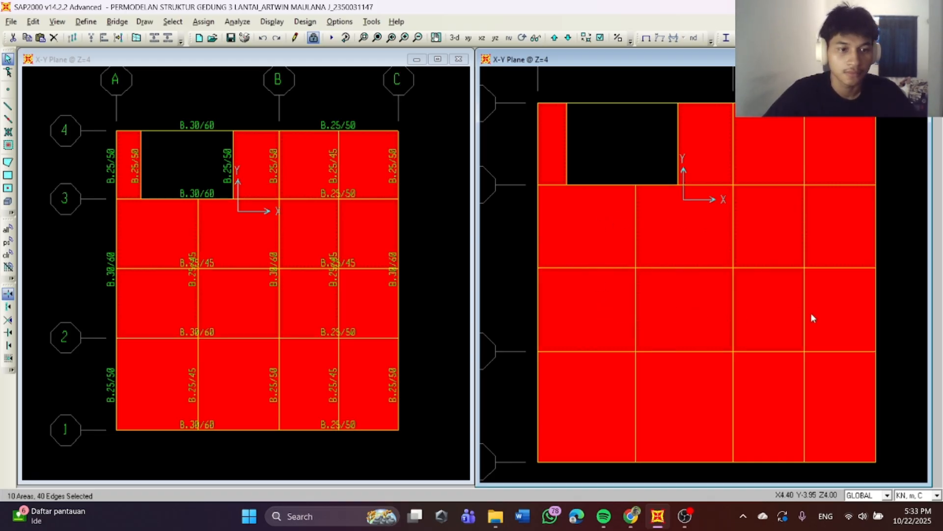
{"action": "left_click", "coordinate": [653, 392]}
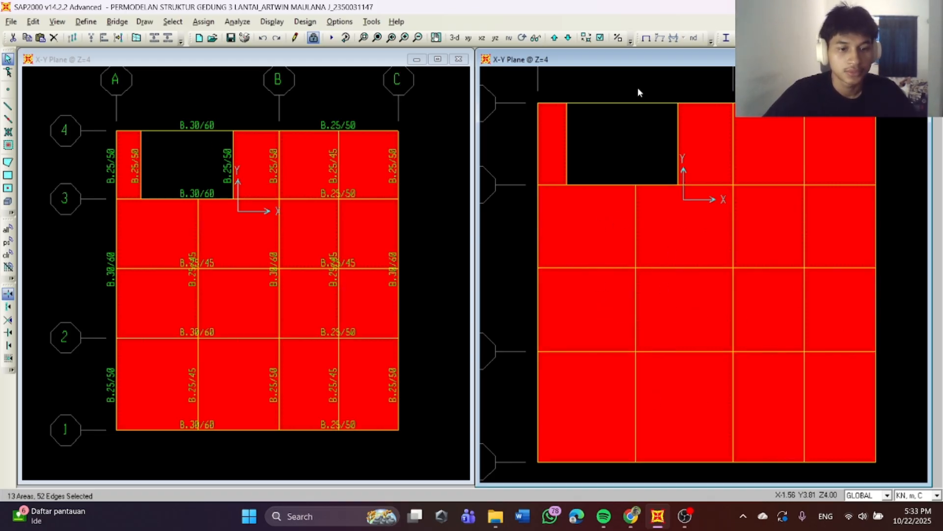
Add all the floor slab areas on the X-Y plane at Z=8 to the selection.
{"action": "left_click", "coordinate": [555, 38]}
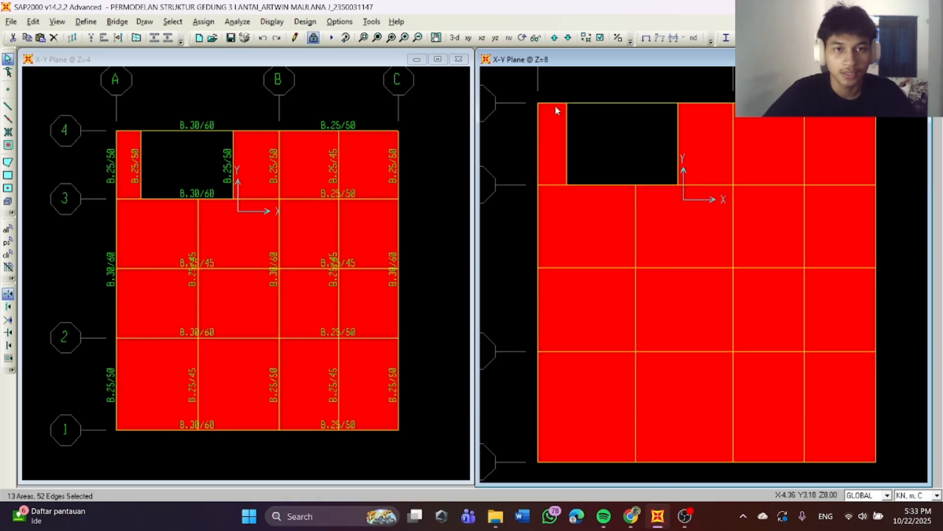
{"action": "left_click", "coordinate": [558, 135]}
{"action": "left_click", "coordinate": [566, 231]}
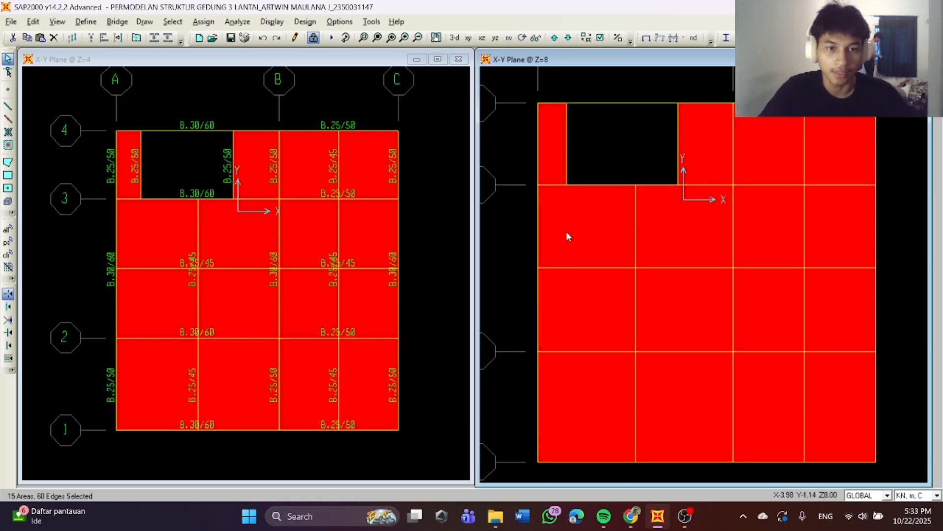
{"action": "left_click", "coordinate": [588, 393]}
{"action": "left_click", "coordinate": [830, 413]}
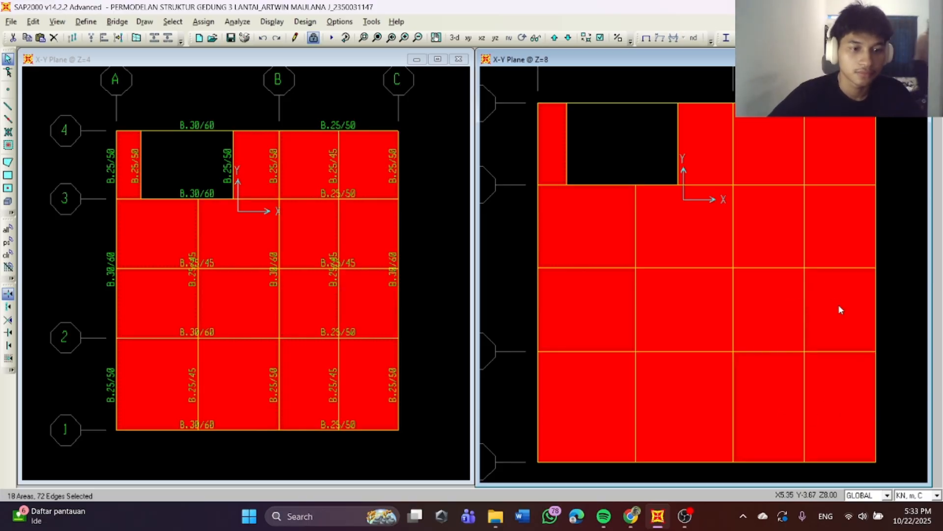
{"action": "left_click", "coordinate": [673, 376]}
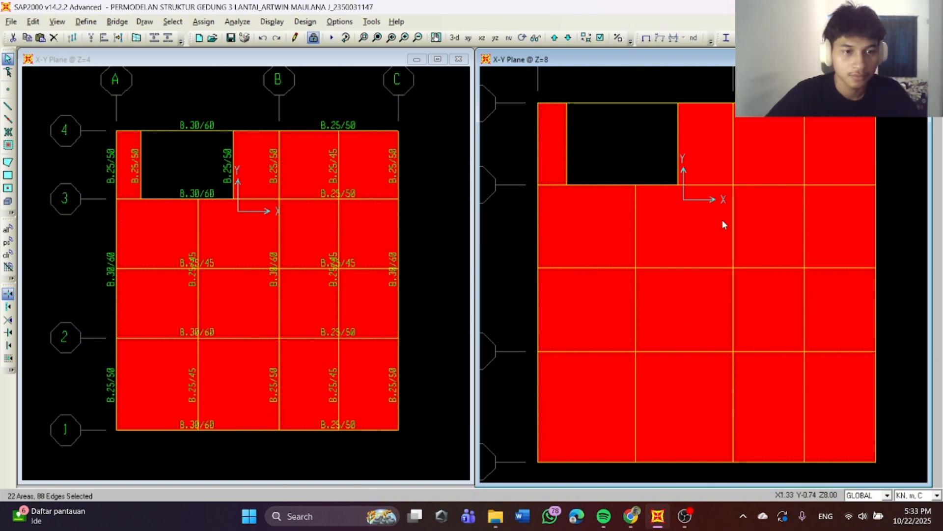
{"action": "left_click", "coordinate": [825, 203]}
{"action": "left_click", "coordinate": [814, 153]}
{"action": "left_click", "coordinate": [706, 141]}
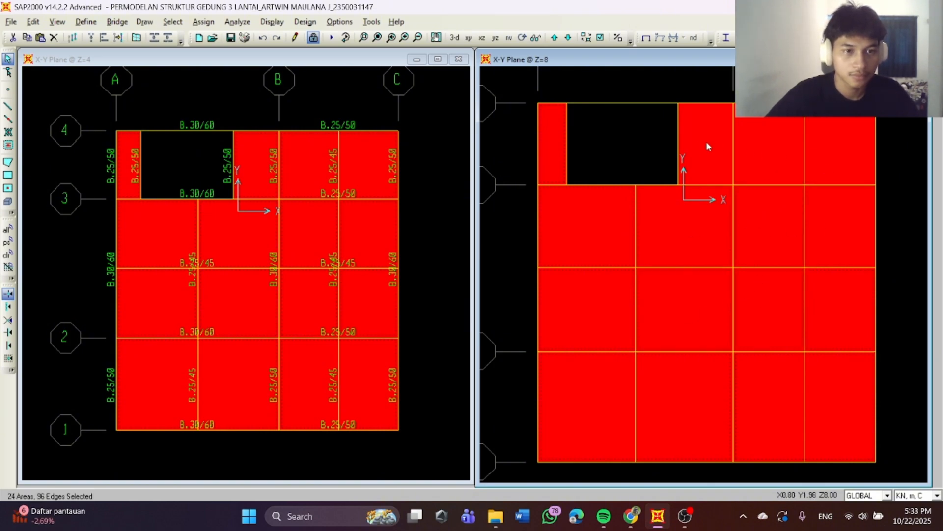
{"action": "left_click", "coordinate": [764, 148]}
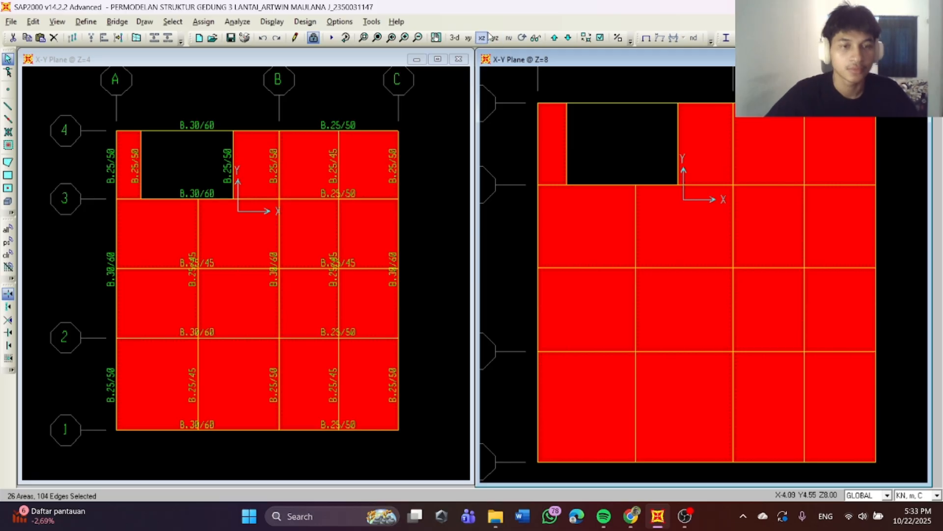
Add all the roof slab areas on the X-Y plane at Z=12 to the selection.
{"action": "left_click", "coordinate": [554, 38]}
{"action": "left_click", "coordinate": [570, 146]}
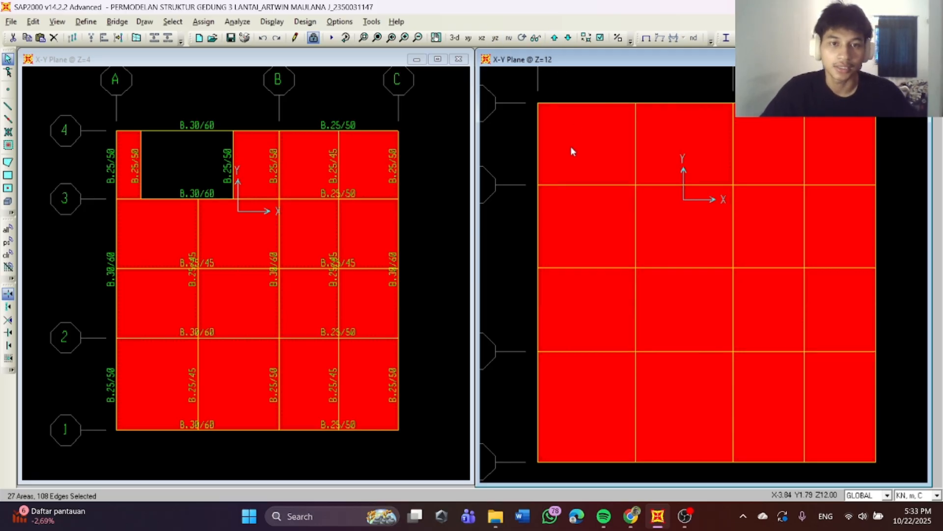
{"action": "left_click", "coordinate": [585, 232]}
{"action": "left_click", "coordinate": [650, 247]}
{"action": "left_click", "coordinate": [608, 294]}
{"action": "left_click", "coordinate": [656, 320]}
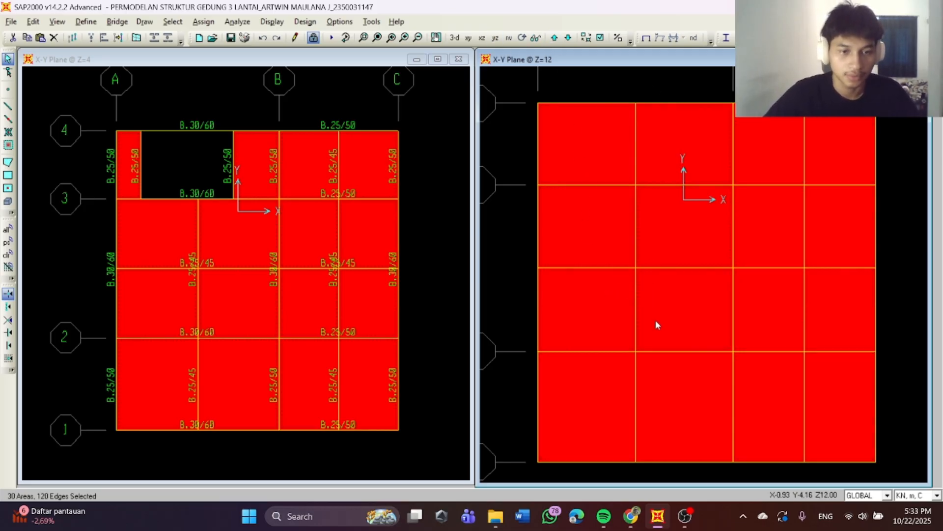
{"action": "left_click", "coordinate": [600, 401]}
{"action": "left_click", "coordinate": [755, 401]}
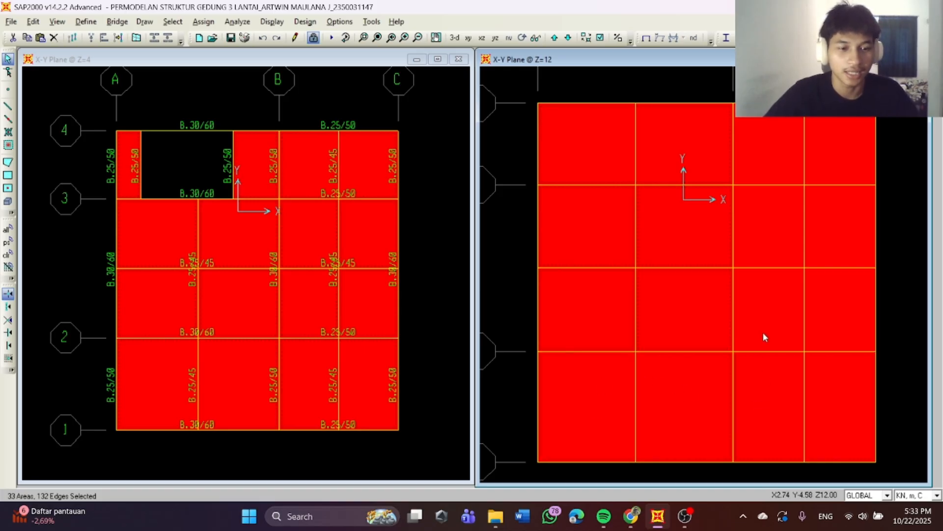
{"action": "left_click", "coordinate": [763, 332]}
{"action": "left_click", "coordinate": [835, 325]}
{"action": "left_click", "coordinate": [833, 238]}
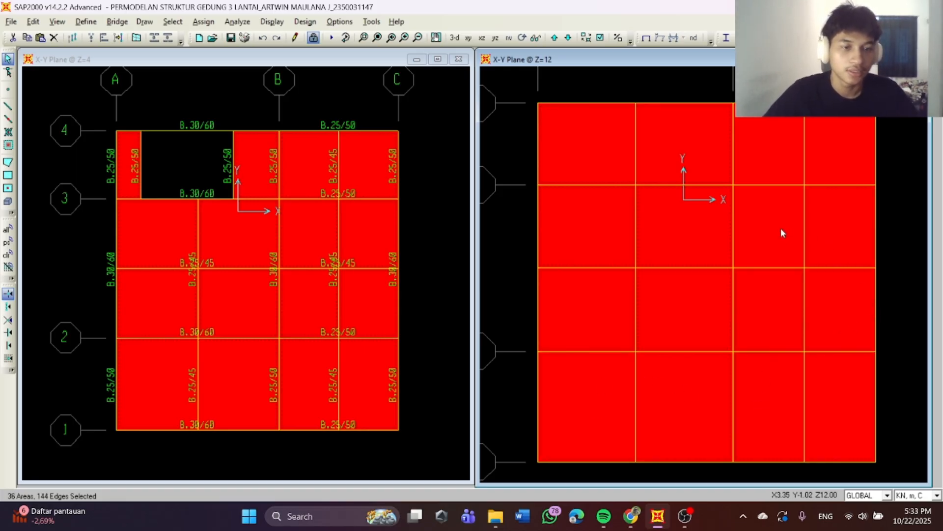
{"action": "left_click", "coordinate": [754, 138]}
{"action": "left_click", "coordinate": [776, 232]}
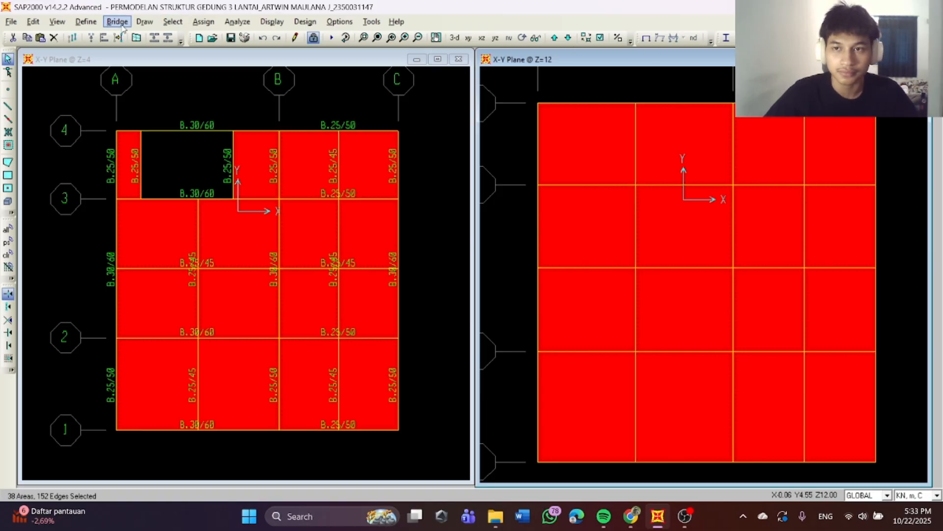
Assign a two-way uniform-to-frame gravity load of about 9.81 kN/m² to the selected slabs under load pattern SDL, replacing existing loads.
{"action": "left_click", "coordinate": [215, 22]}
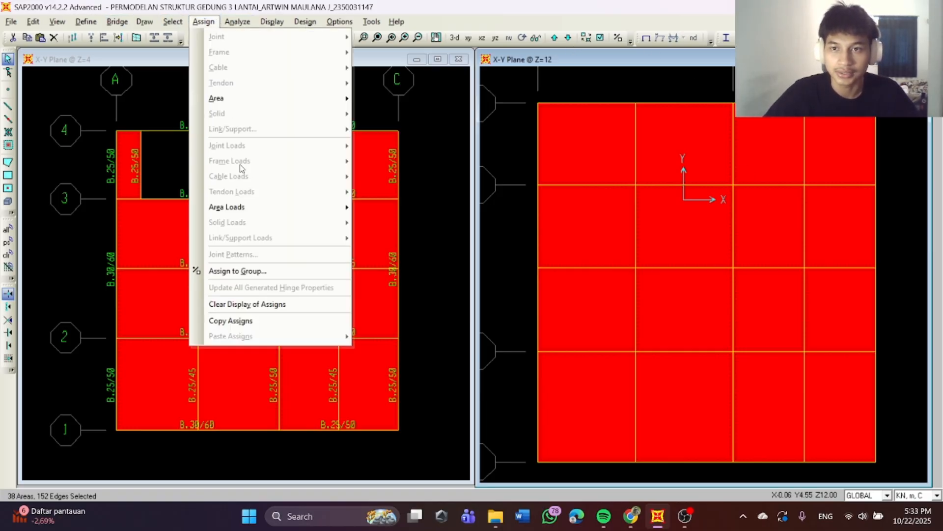
{"action": "mouse_move", "coordinate": [246, 206]}
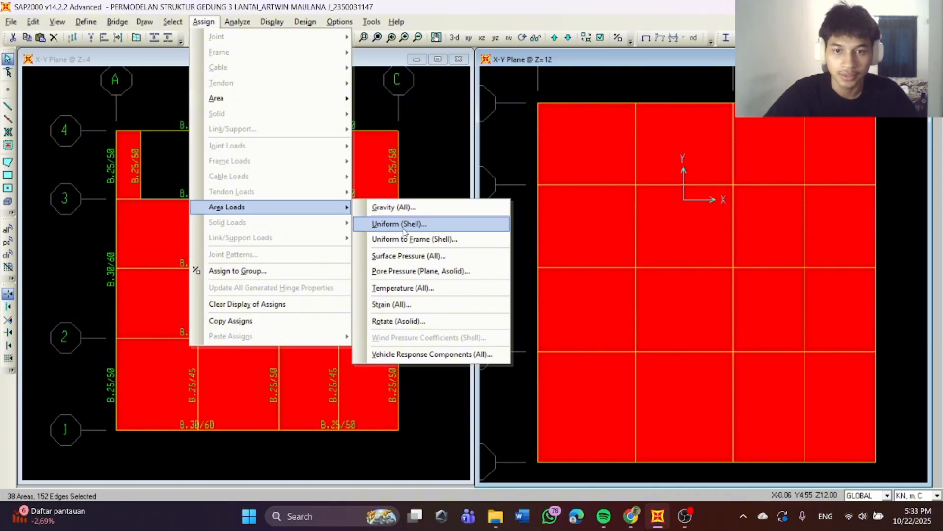
{"action": "left_click", "coordinate": [423, 240]}
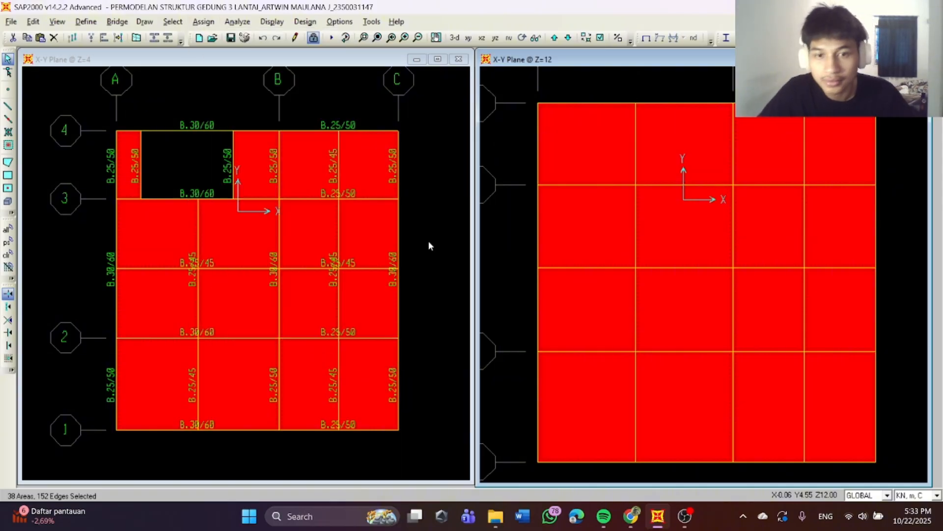
{"action": "left_click", "coordinate": [447, 237]}
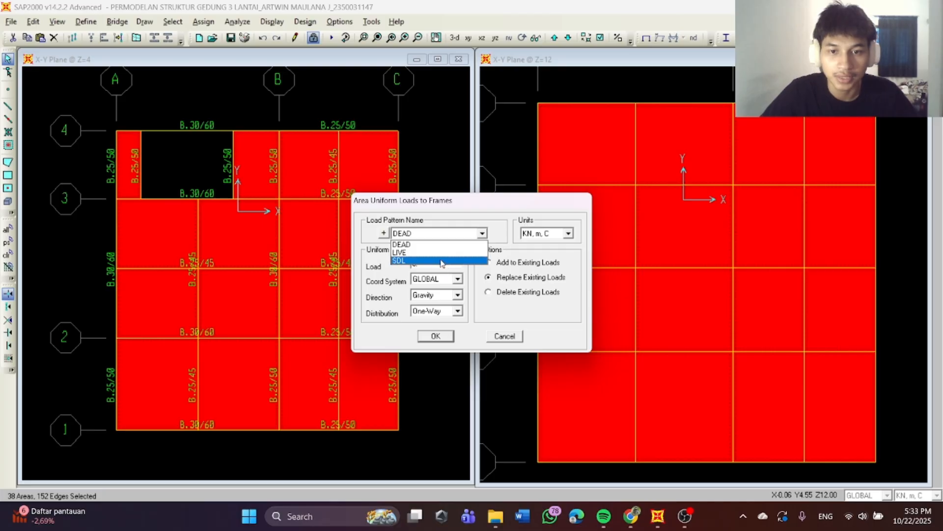
{"action": "left_click", "coordinate": [440, 261]}
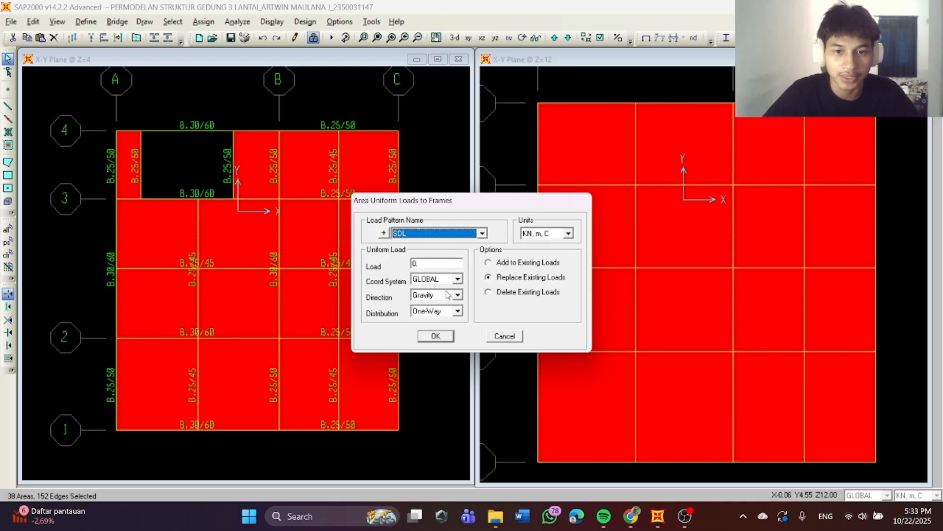
{"action": "double_click", "coordinate": [433, 262]}
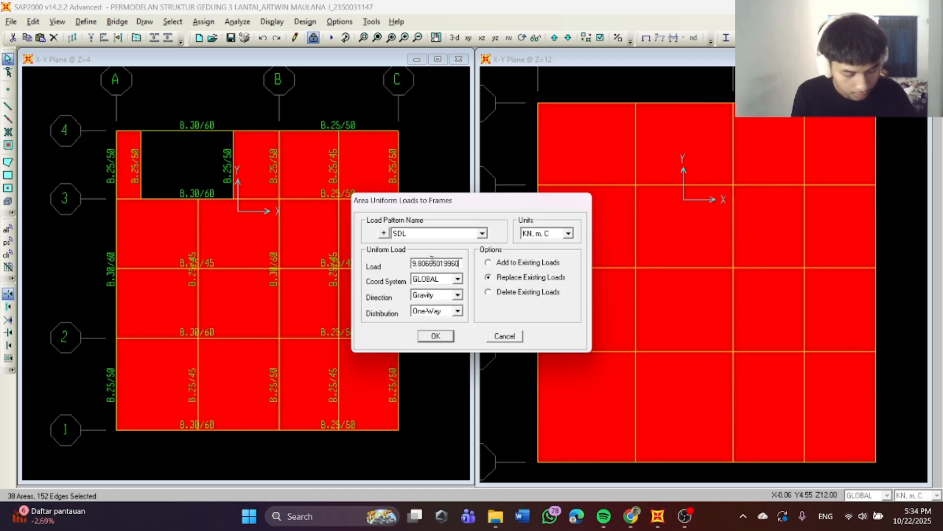
{"action": "left_click", "coordinate": [440, 312]}
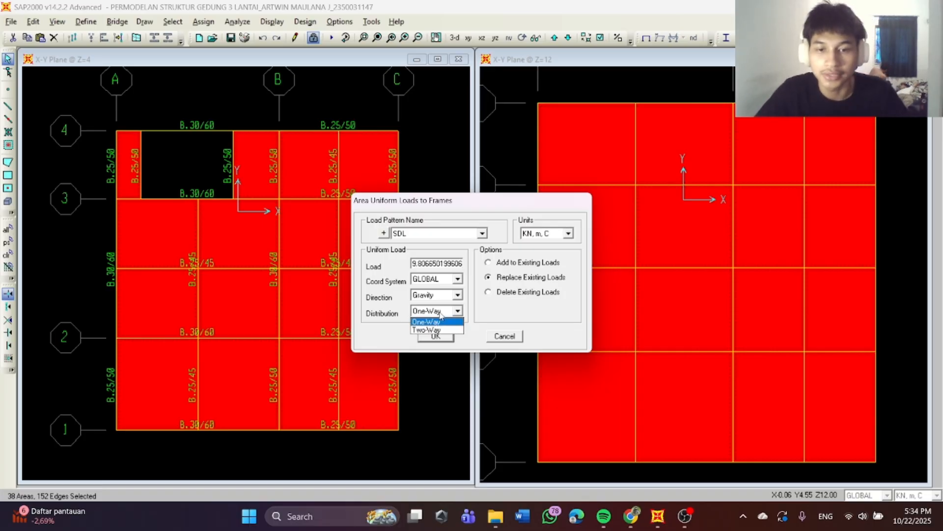
{"action": "left_click", "coordinate": [441, 330]}
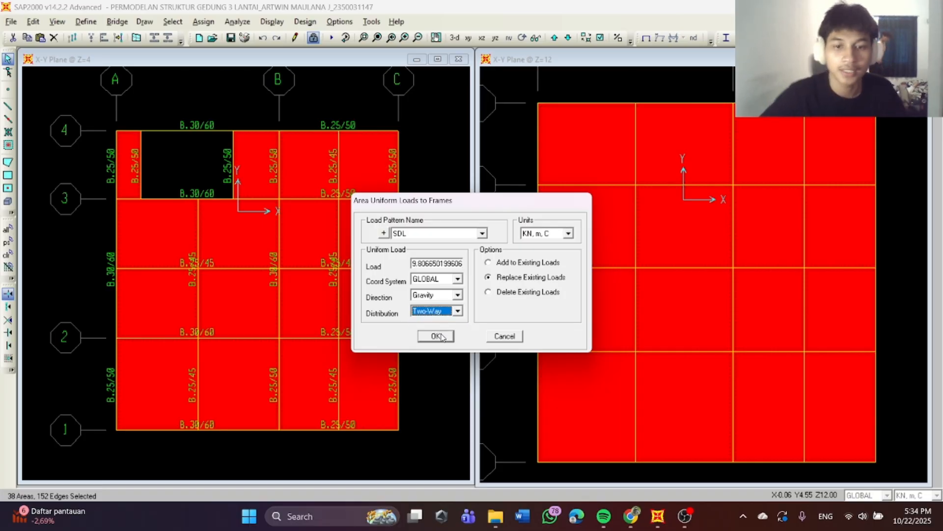
{"action": "left_click", "coordinate": [436, 336]}
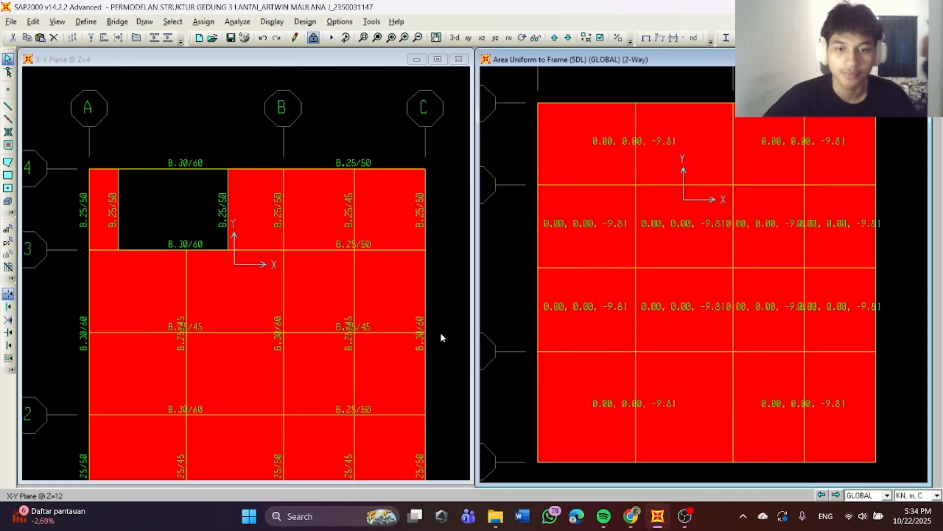
Fit the roof load plan in its view and switch the Z=4 plan view to a 3-D view.
{"action": "scroll", "coordinate": [640, 284], "scroll_direction": "down", "scroll_amount": 2}
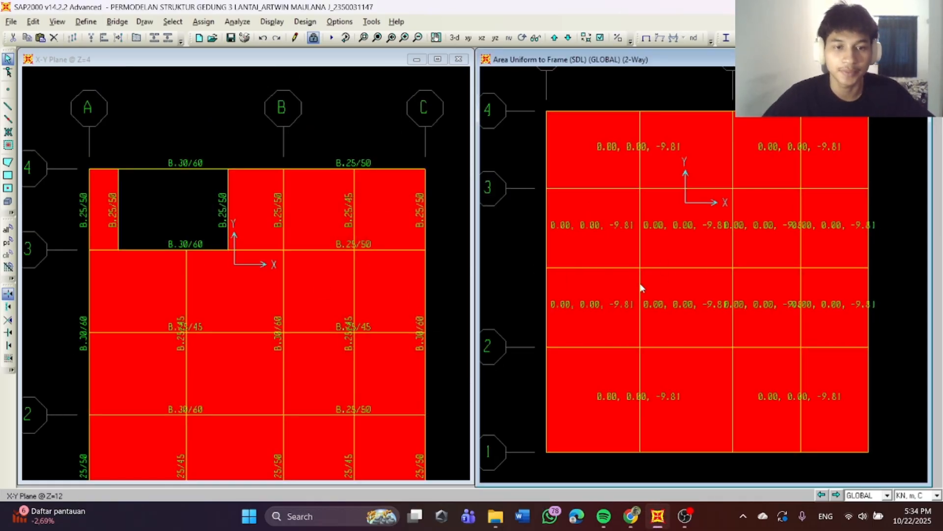
{"action": "scroll", "coordinate": [297, 260], "scroll_direction": "down", "scroll_amount": 2}
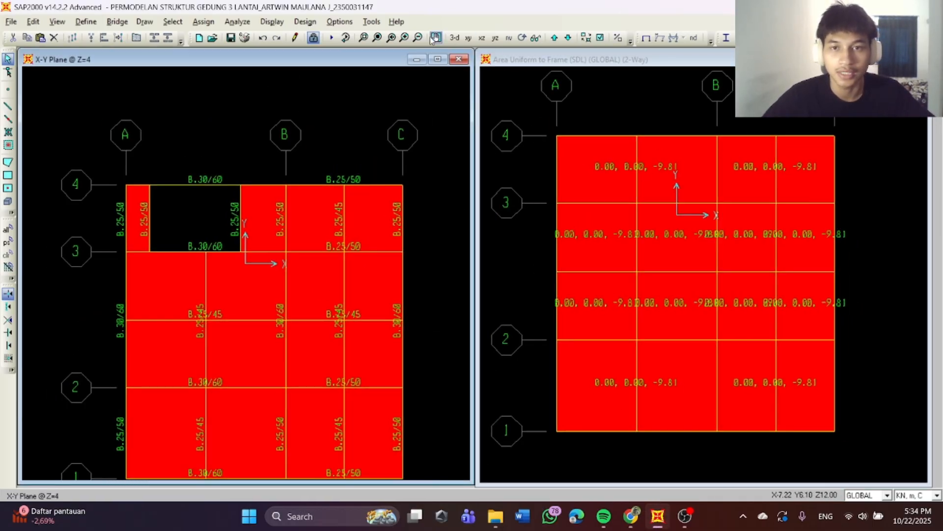
{"action": "left_click", "coordinate": [455, 38]}
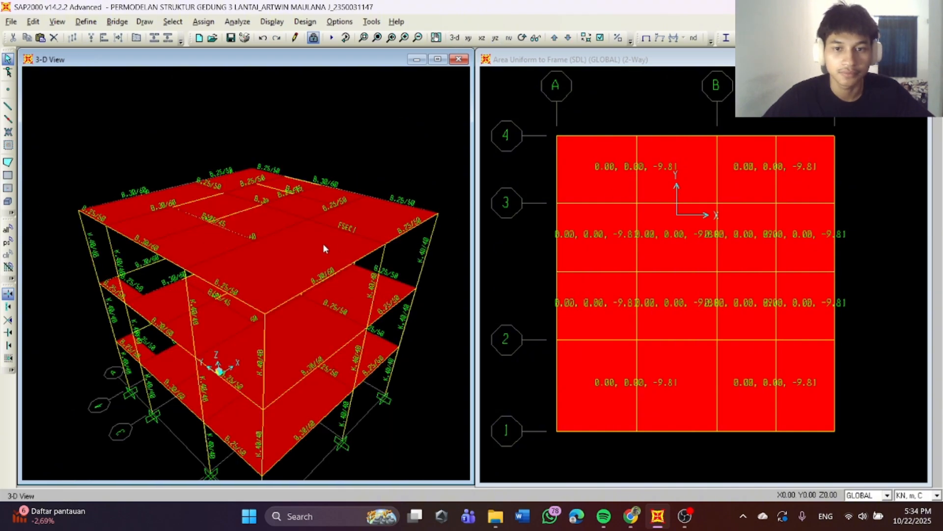
Display the area loads of load pattern SDL as uniform load to frames resultants with two-way distribution.
{"action": "middle_click_drag", "start_coordinate": [327, 248], "coordinate": [301, 238], "text": "shift"}
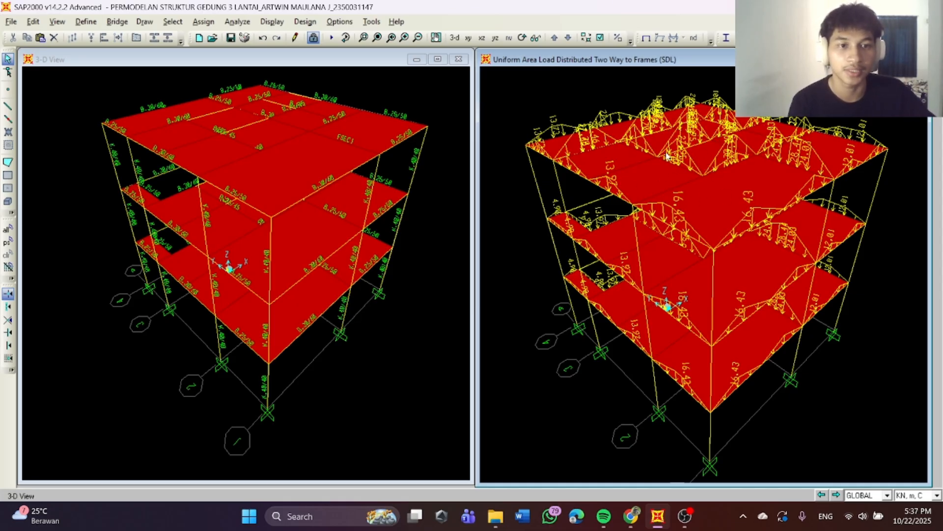
{"action": "left_click", "coordinate": [272, 22]}
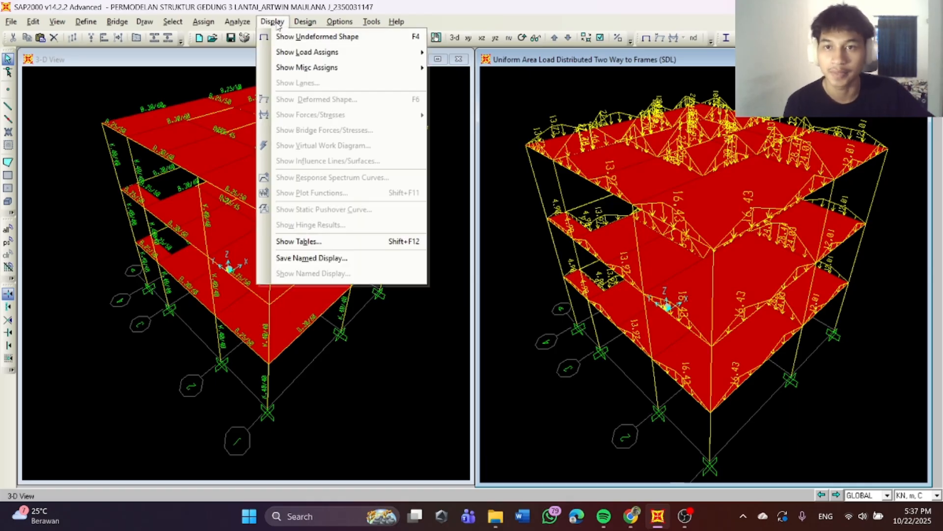
{"action": "mouse_move", "coordinate": [313, 55]}
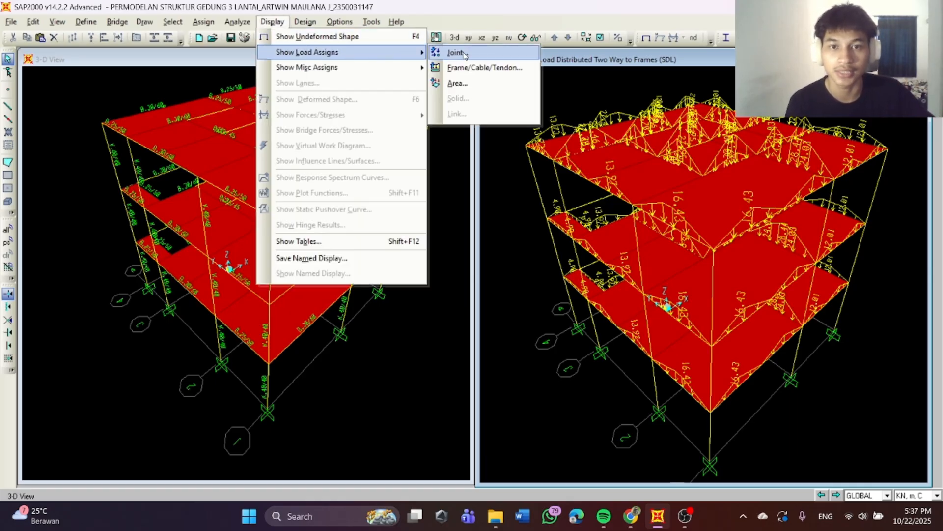
{"action": "left_click", "coordinate": [465, 82]}
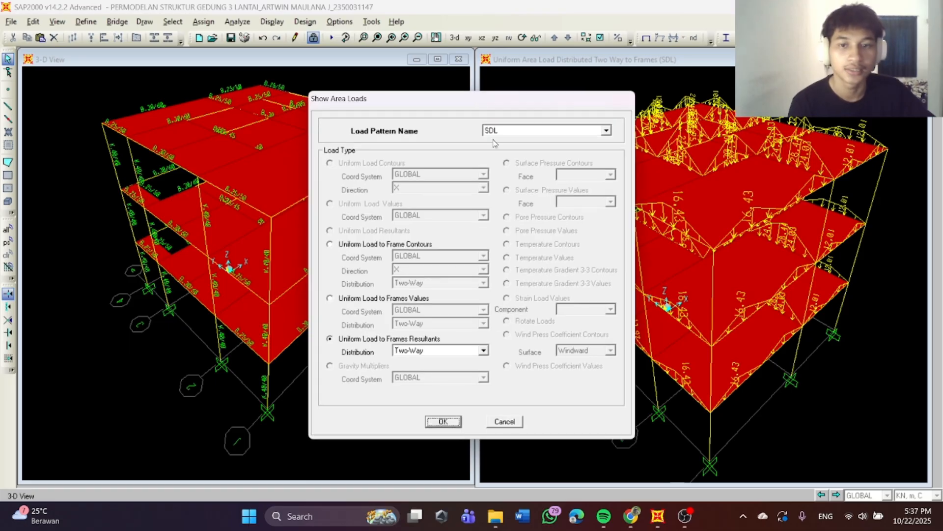
{"action": "left_click", "coordinate": [509, 131]}
{"action": "left_click", "coordinate": [513, 169]}
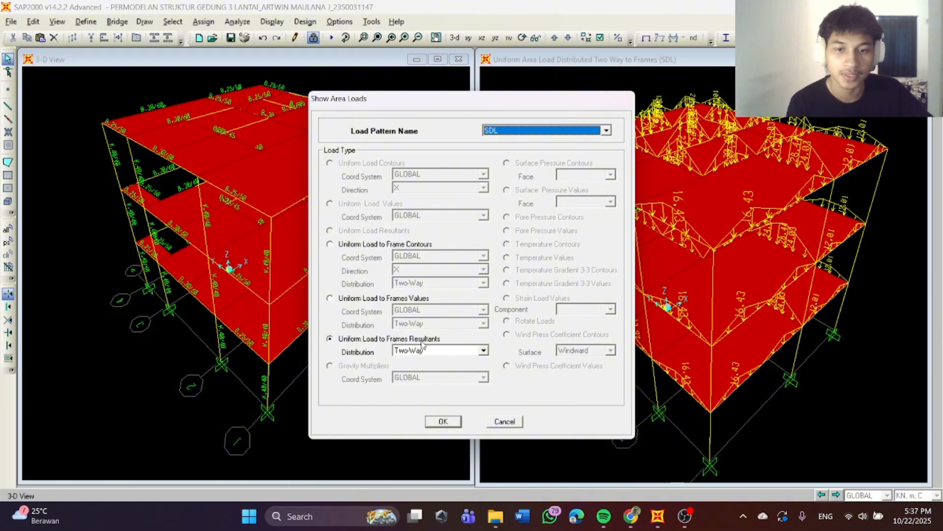
{"action": "left_click", "coordinate": [452, 351]}
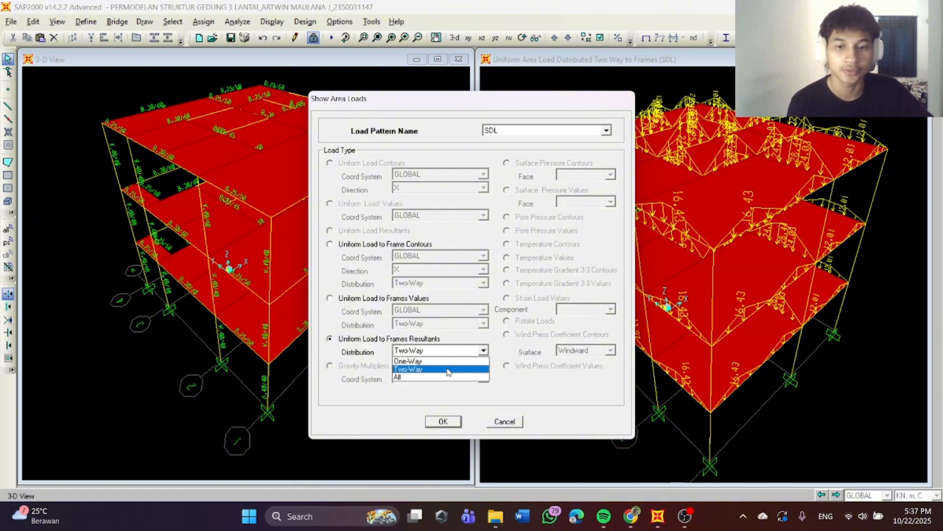
{"action": "left_click", "coordinate": [449, 369]}
{"action": "left_click", "coordinate": [453, 421]}
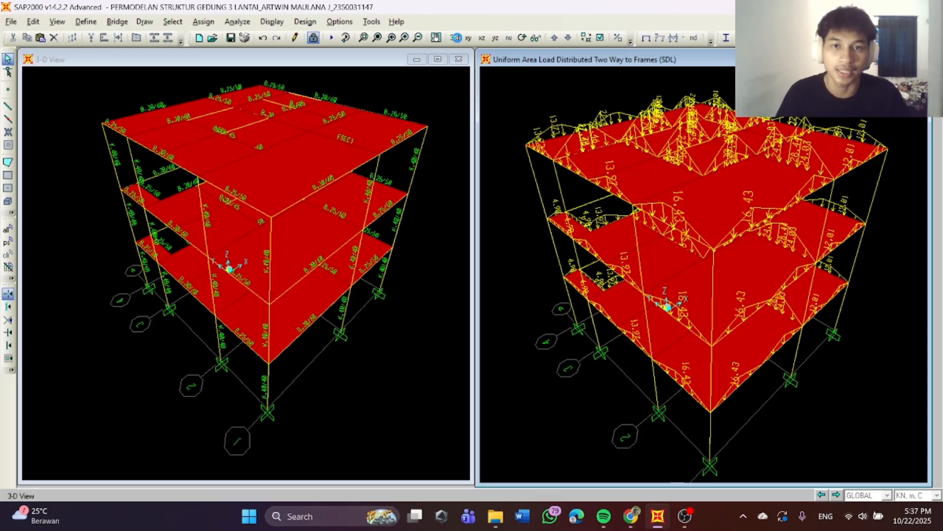
Select all the perimeter beams of the floor on the X-Y plane at Z=4.
{"action": "left_click", "coordinate": [468, 38]}
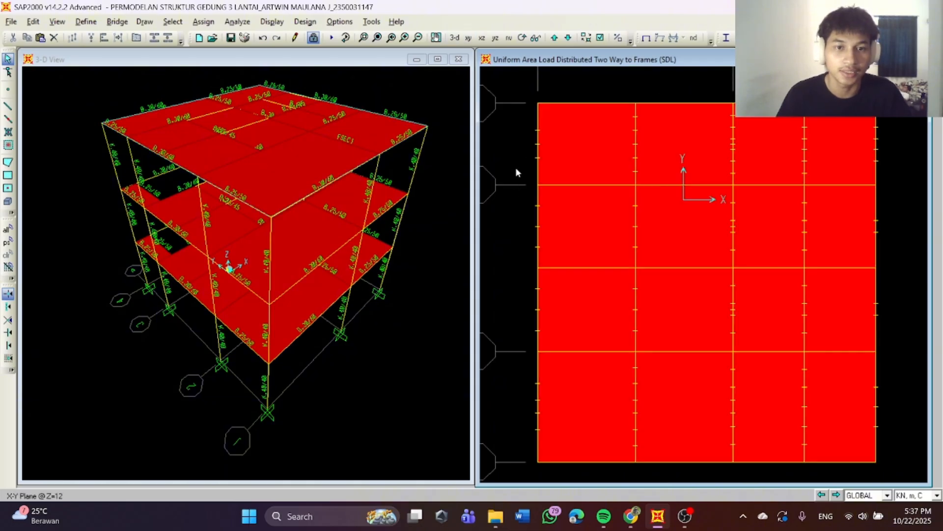
{"action": "left_click", "coordinate": [553, 39]}
{"action": "left_click", "coordinate": [554, 38]}
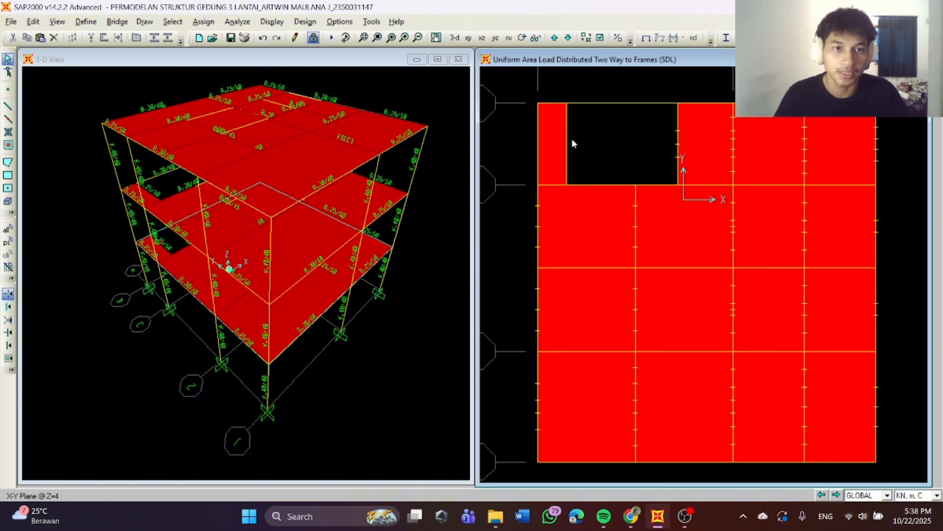
{"action": "left_click", "coordinate": [537, 143]}
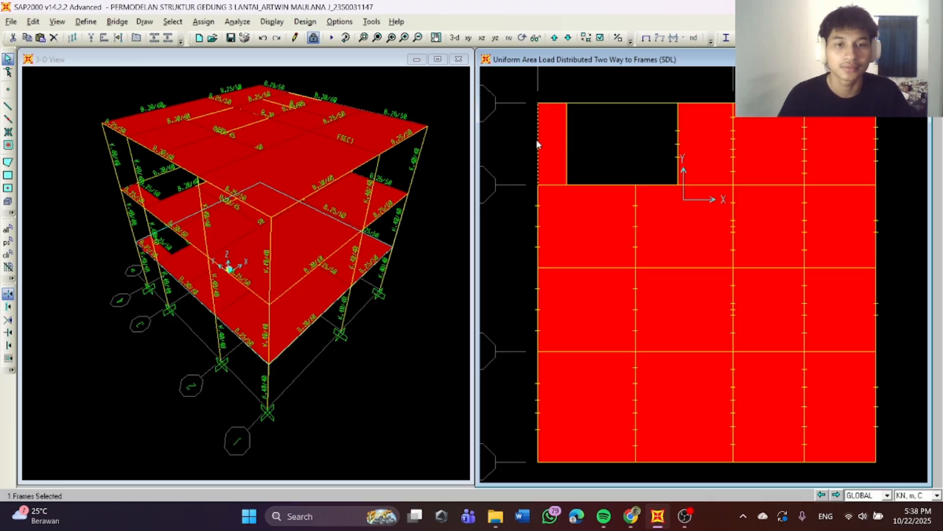
{"action": "left_click", "coordinate": [556, 102]}
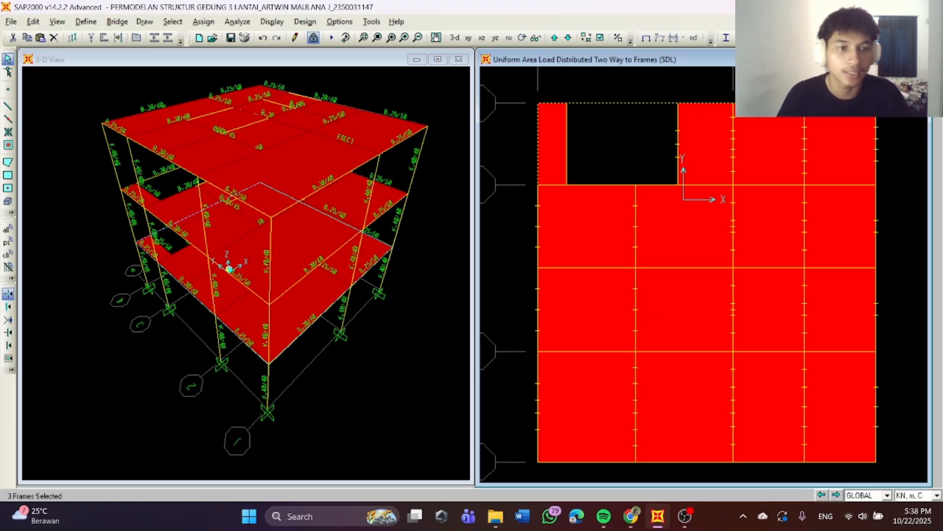
{"action": "left_click", "coordinate": [877, 169]}
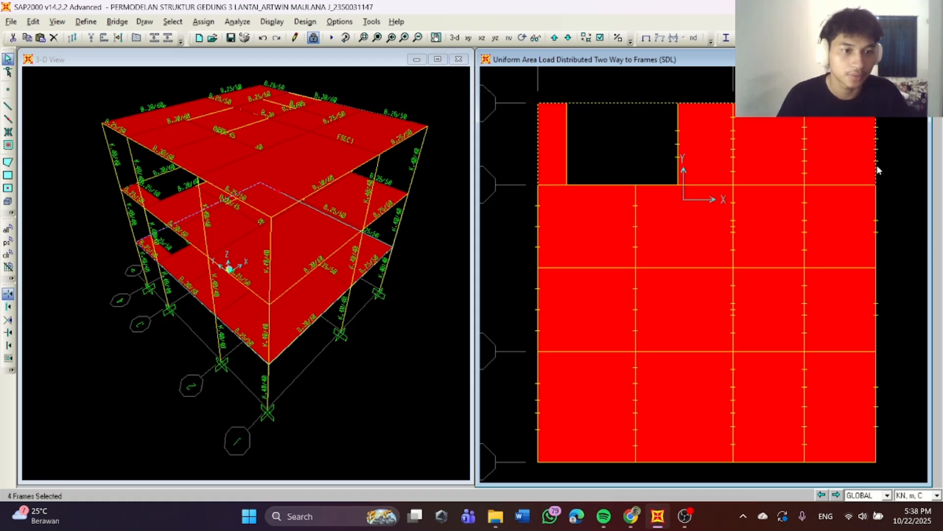
{"action": "left_click", "coordinate": [877, 250]}
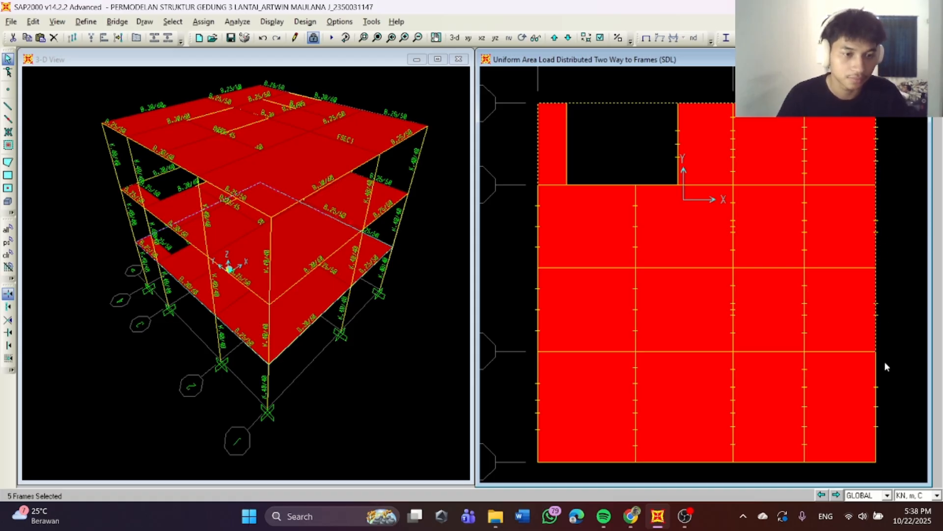
{"action": "left_click", "coordinate": [877, 382]}
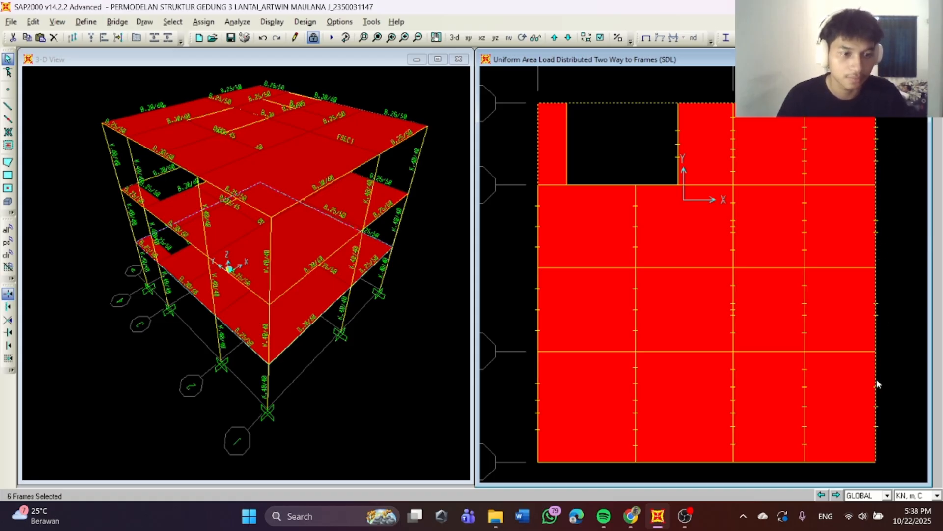
{"action": "left_click", "coordinate": [818, 461]}
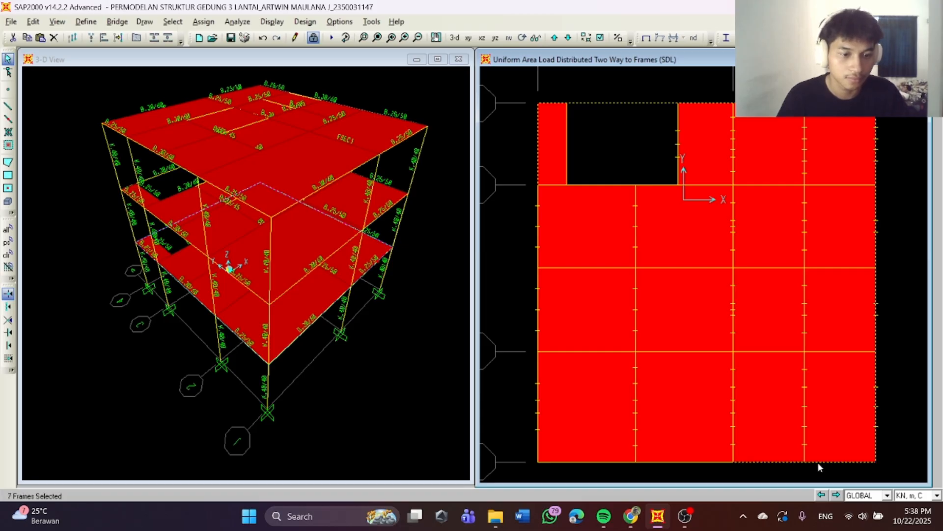
{"action": "left_click", "coordinate": [673, 461]}
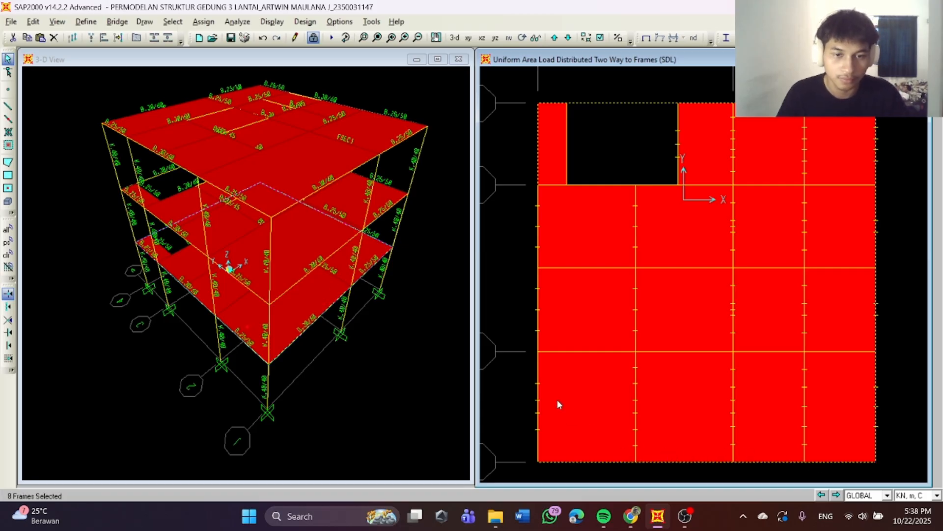
{"action": "left_click", "coordinate": [535, 371]}
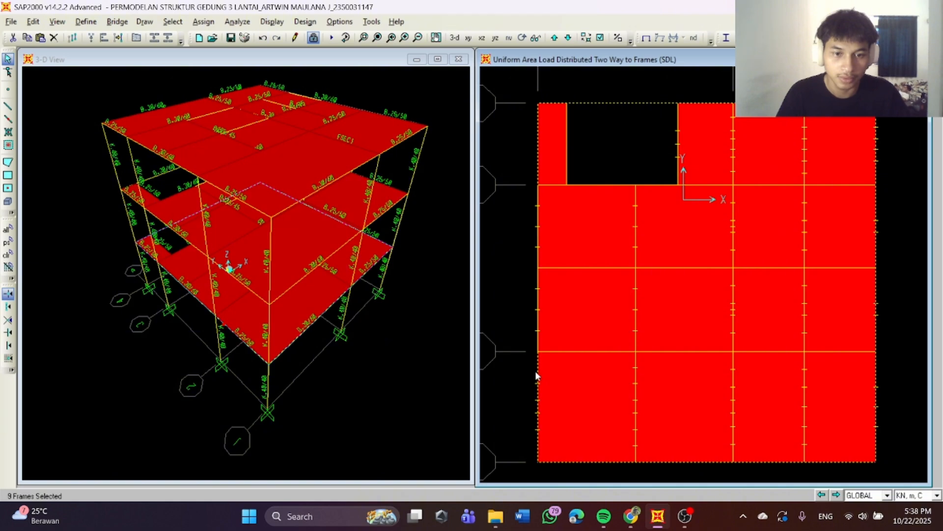
{"action": "left_click", "coordinate": [538, 287]}
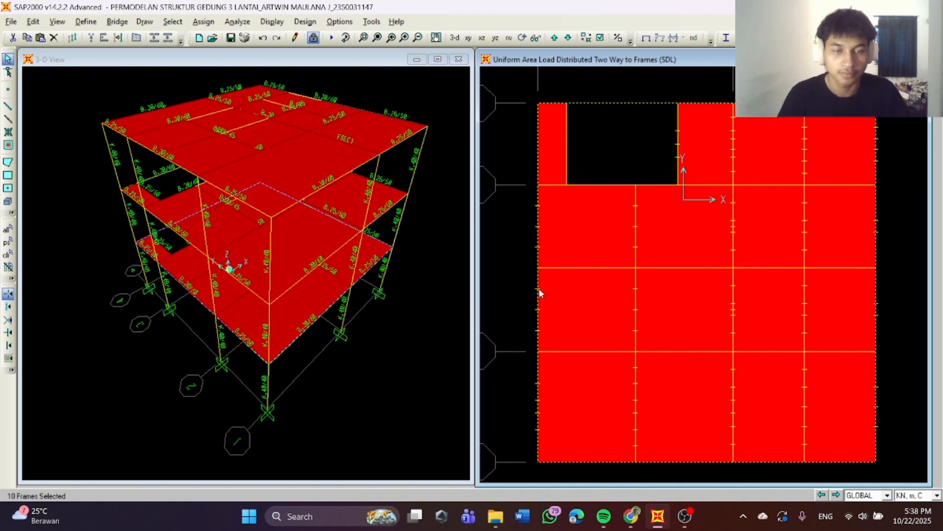
Try to add the perimeter beams on the X-Y plane at Z=8 to the selection, and clear the whole selection.
{"action": "left_click", "coordinate": [554, 37]}
{"action": "left_click", "coordinate": [538, 137]}
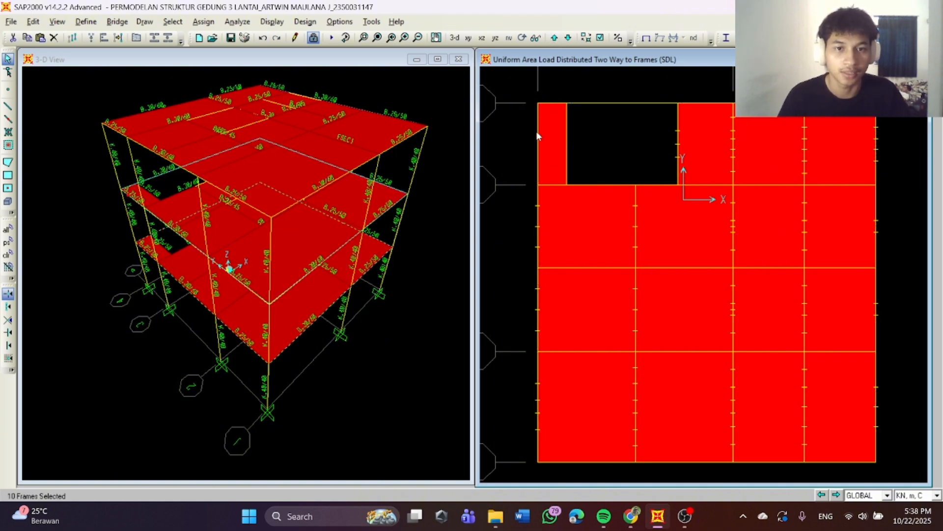
{"action": "left_click", "coordinate": [585, 102]}
{"action": "left_click", "coordinate": [791, 103]}
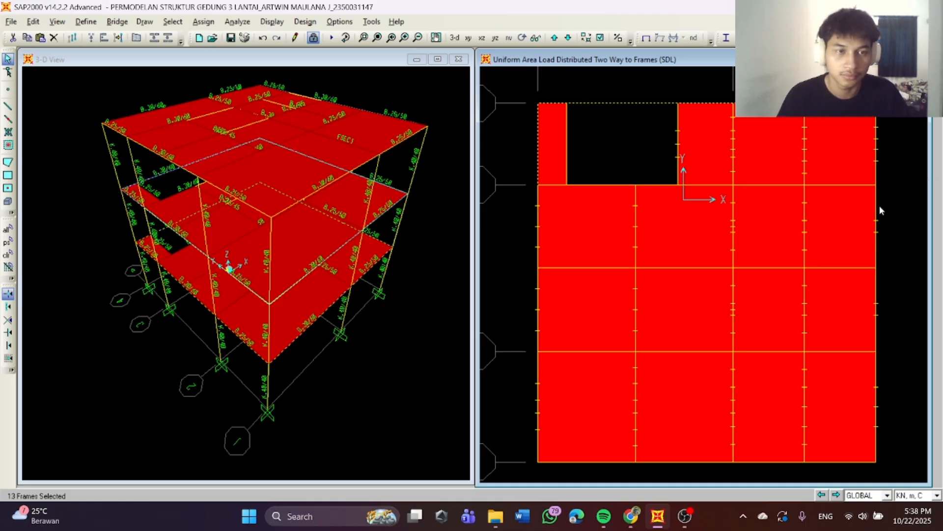
{"action": "left_click", "coordinate": [876, 206]}
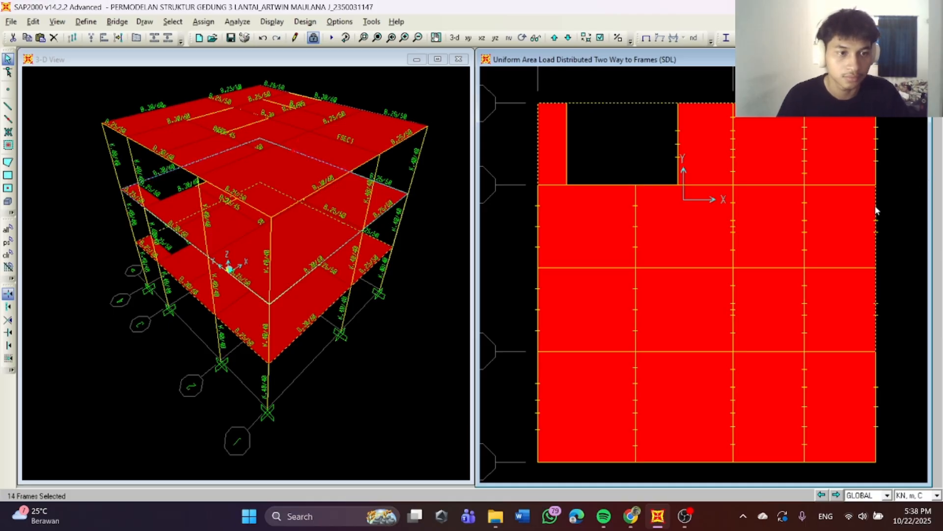
{"action": "left_click", "coordinate": [877, 158]}
{"action": "left_click", "coordinate": [872, 378]}
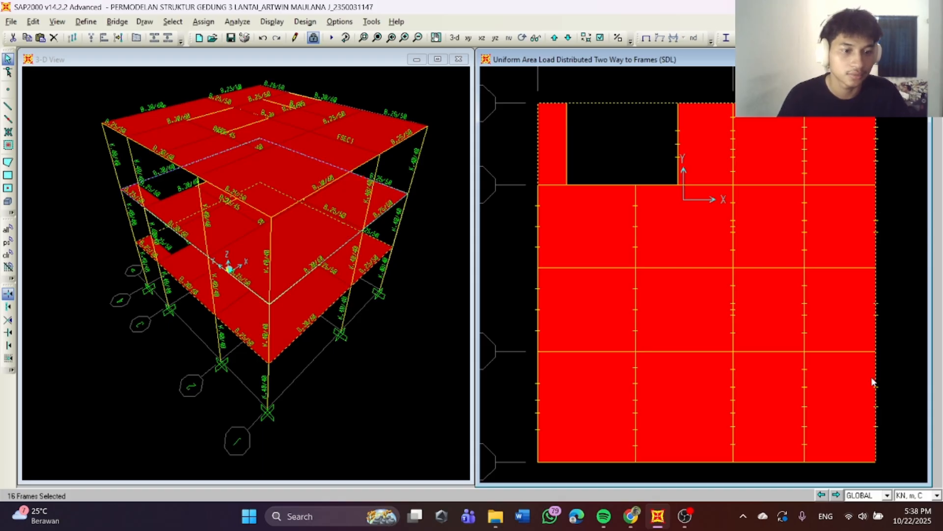
{"action": "left_click", "coordinate": [833, 462]}
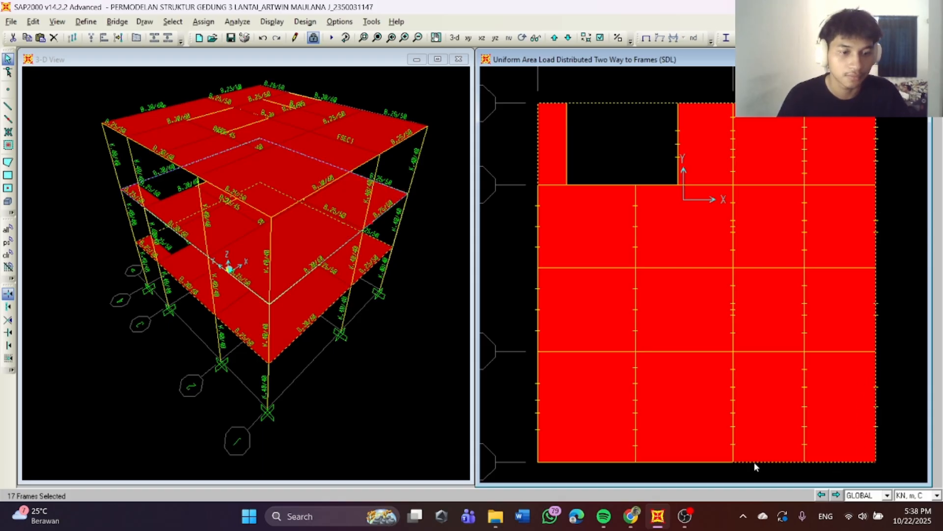
{"action": "left_click", "coordinate": [720, 461]}
{"action": "left_click", "coordinate": [539, 373]}
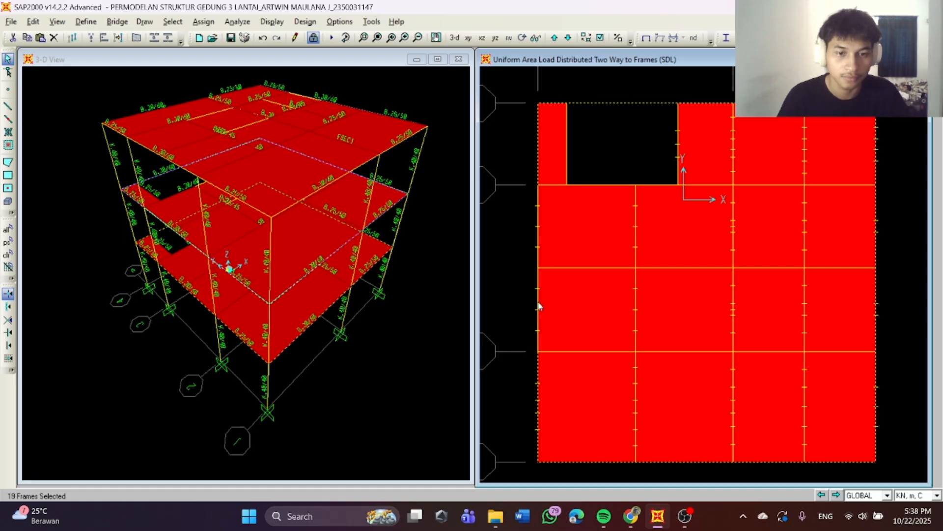
{"action": "key", "text": "ctrl+q"}
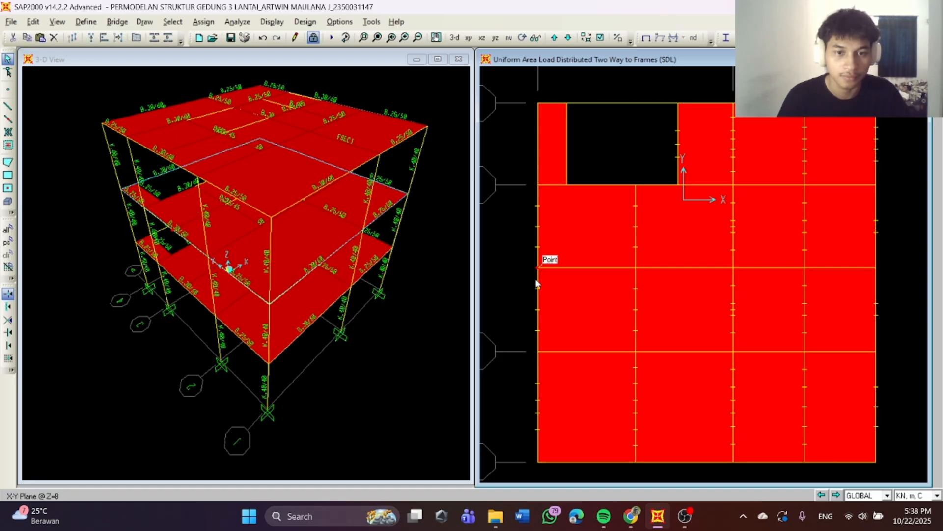
{"action": "double_click", "coordinate": [537, 161]}
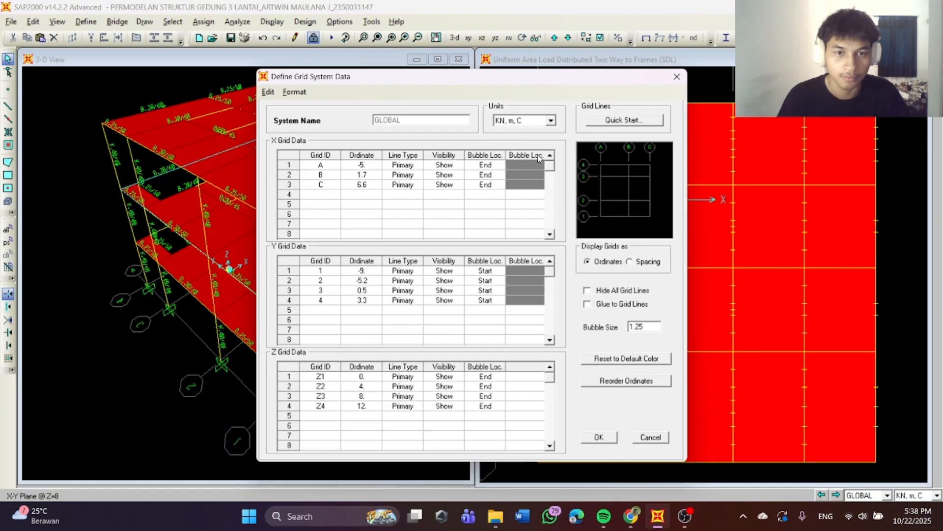
{"action": "left_click", "coordinate": [677, 77]}
Select all the perimeter beams of the floor on the X-Y plane at Z=8.
{"action": "left_click", "coordinate": [622, 102]}
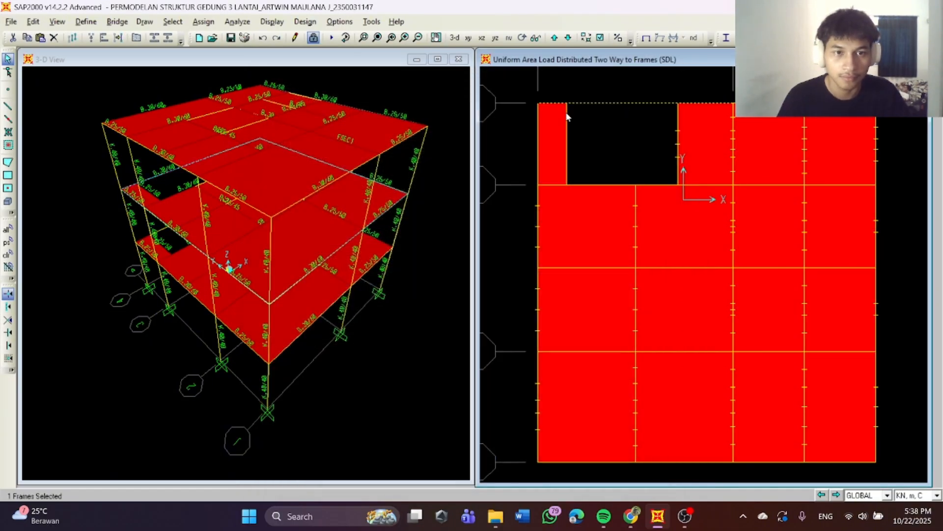
{"action": "left_click", "coordinate": [876, 170]}
{"action": "left_click", "coordinate": [876, 218]}
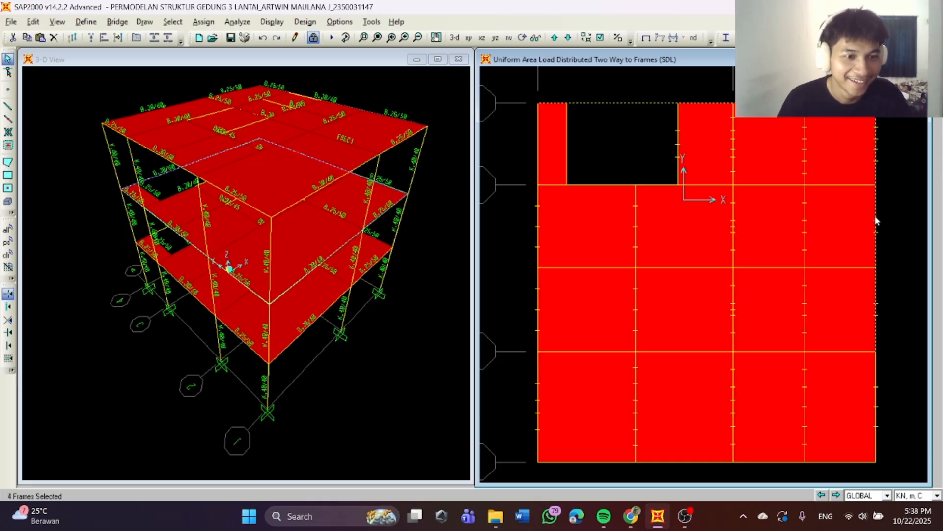
{"action": "left_click", "coordinate": [876, 380]}
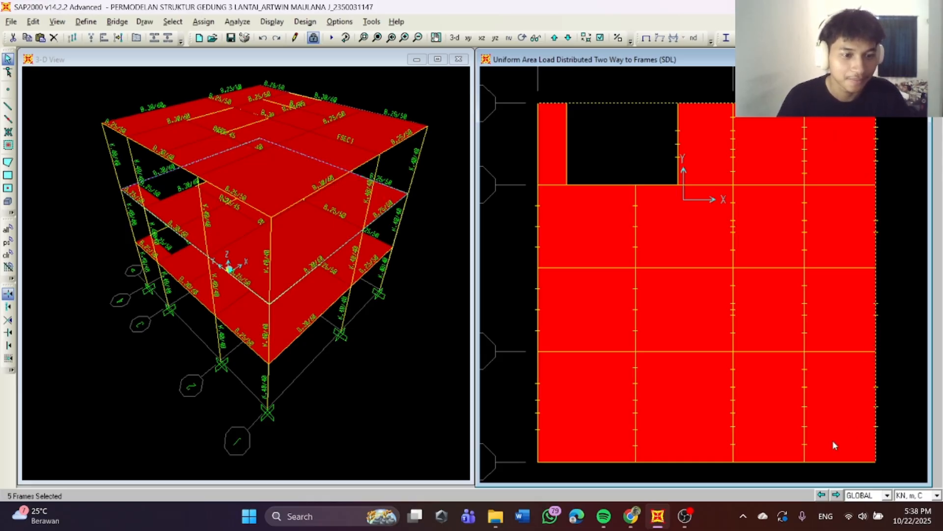
{"action": "left_click", "coordinate": [753, 462]}
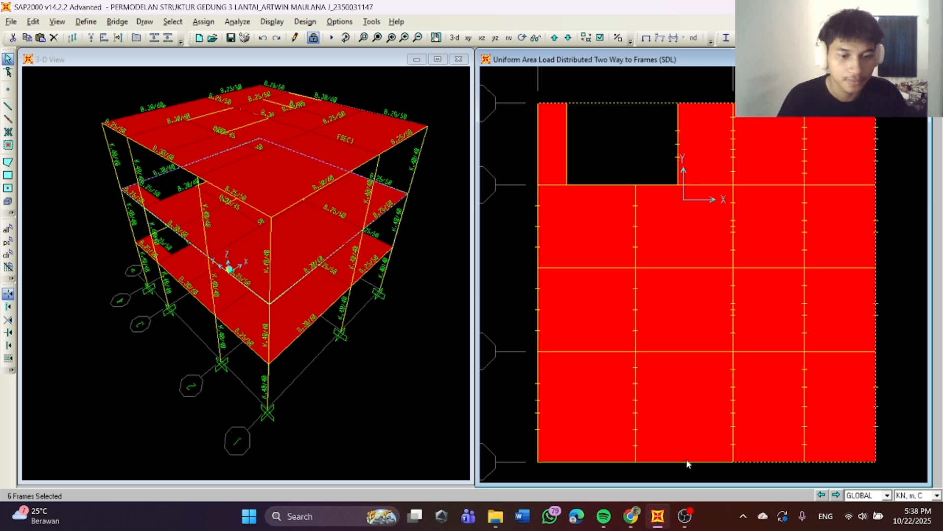
{"action": "left_click", "coordinate": [685, 461]}
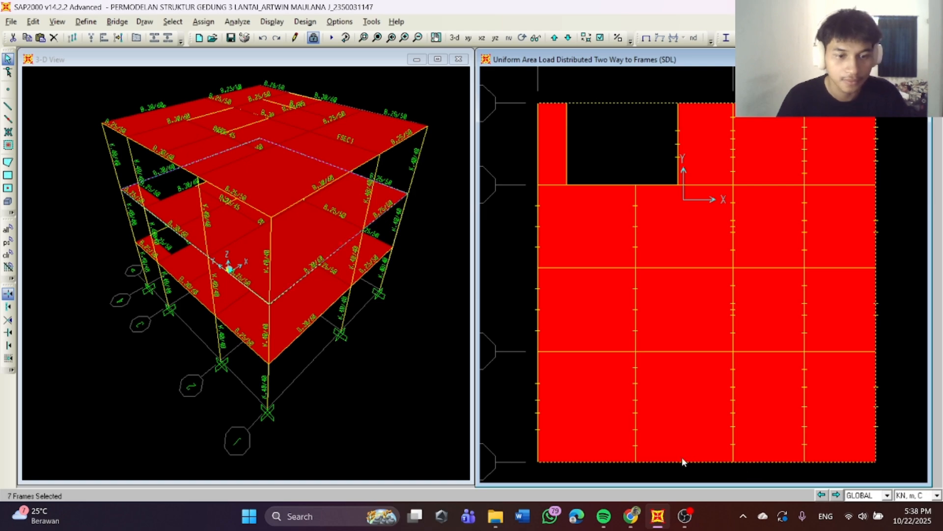
{"action": "left_click", "coordinate": [537, 339]}
{"action": "left_click", "coordinate": [537, 373]}
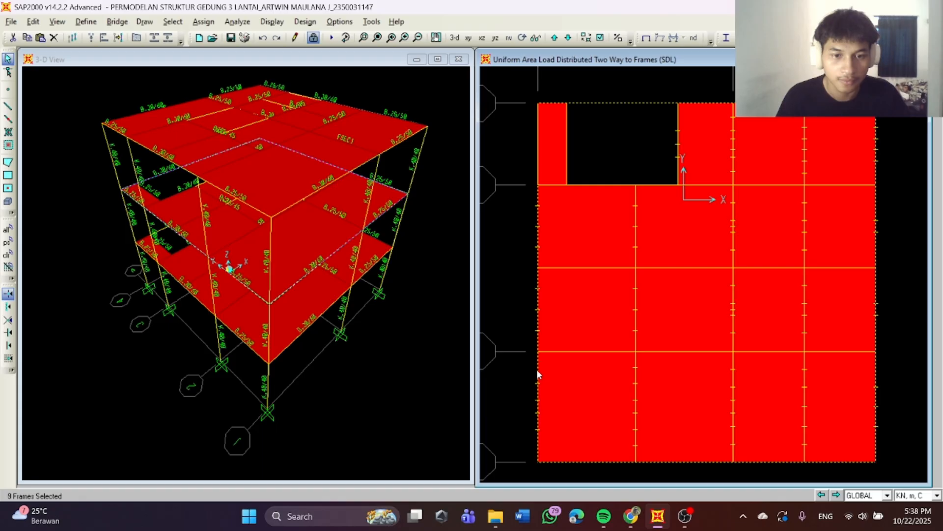
{"action": "left_click", "coordinate": [537, 147]}
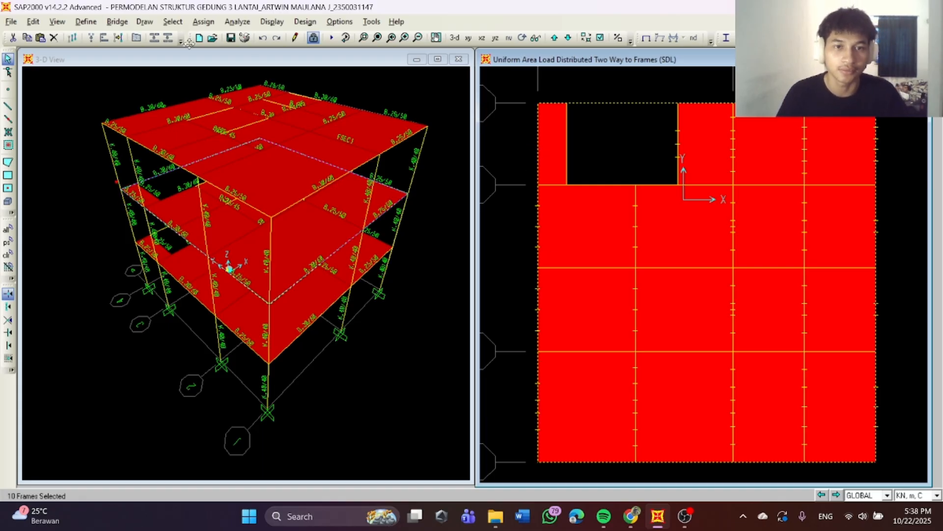
{"action": "left_click", "coordinate": [205, 22]}
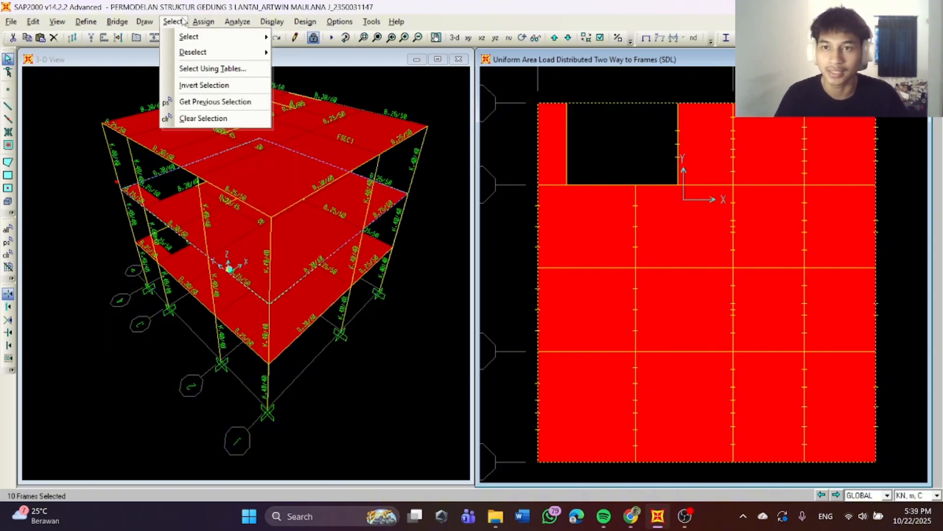
{"action": "mouse_move", "coordinate": [150, 24]}
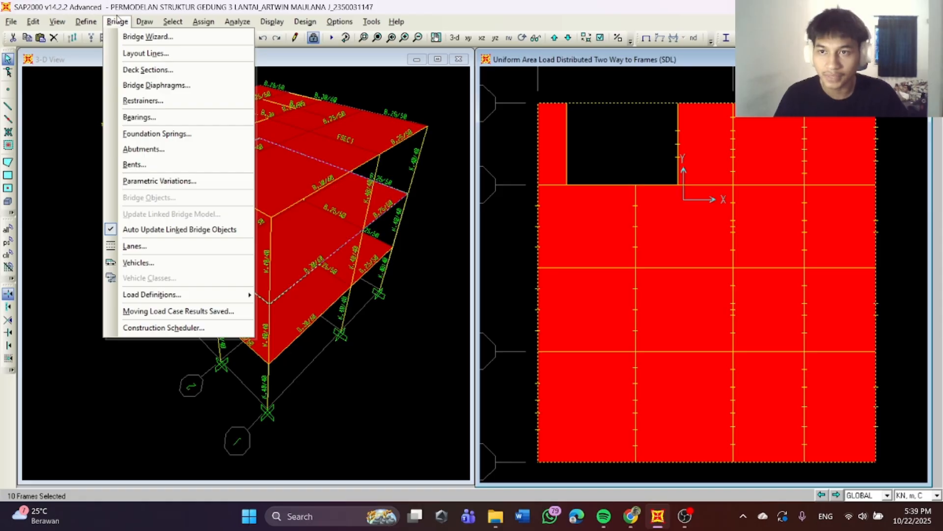
Assign a uniform gravity distributed load of 9.806650199606 kN/m in load pattern SDL to the selected perimeter beams at Z=8.
{"action": "mouse_move", "coordinate": [277, 22]}
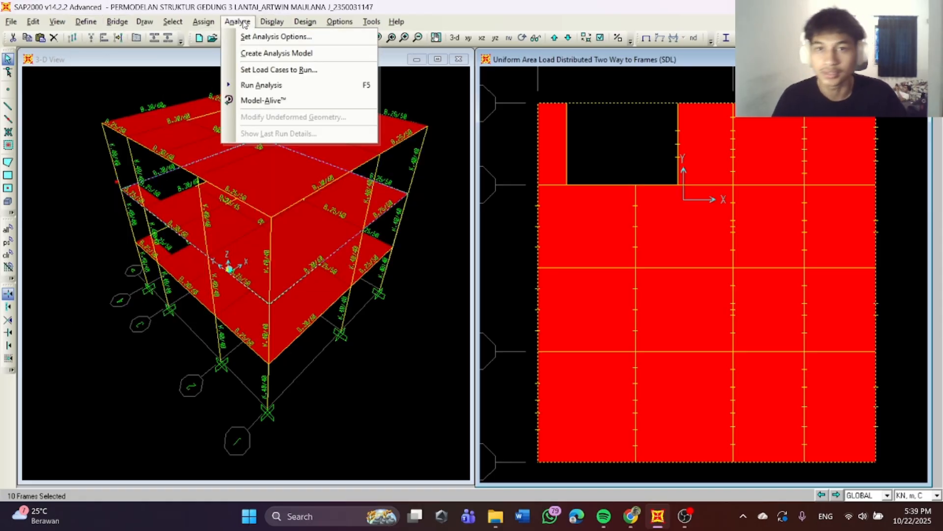
{"action": "mouse_move", "coordinate": [200, 23]}
{"action": "mouse_move", "coordinate": [230, 163]}
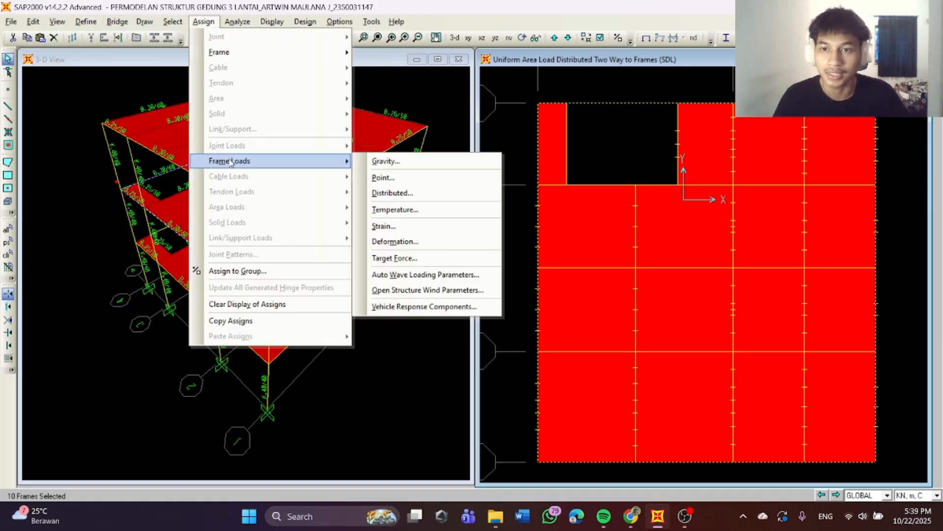
{"action": "left_click", "coordinate": [389, 196]}
{"action": "left_click", "coordinate": [433, 198]}
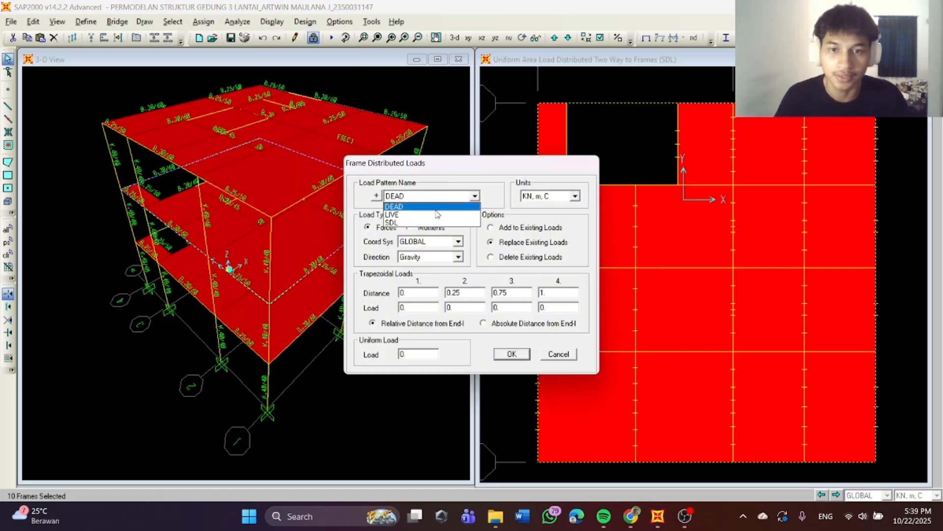
{"action": "left_click", "coordinate": [434, 223]}
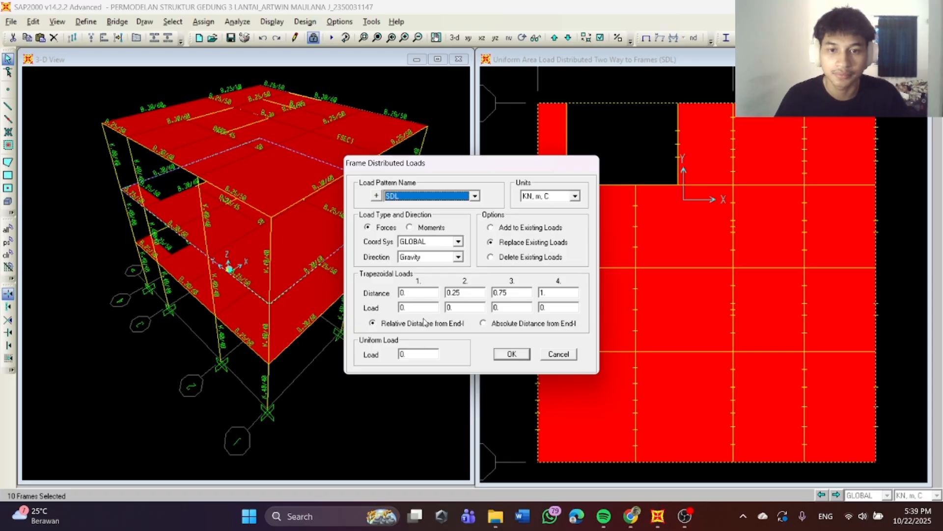
{"action": "double_click", "coordinate": [418, 355]}
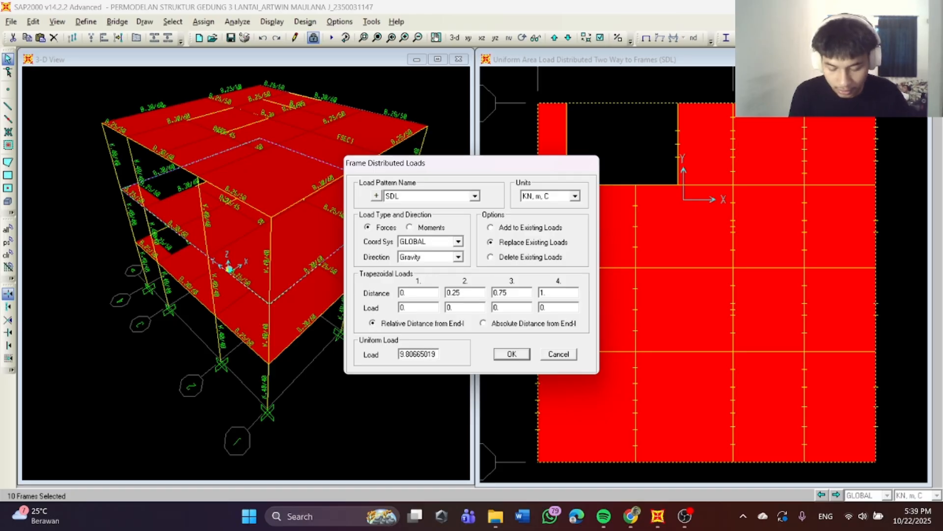
{"action": "type", "text": "9606"}
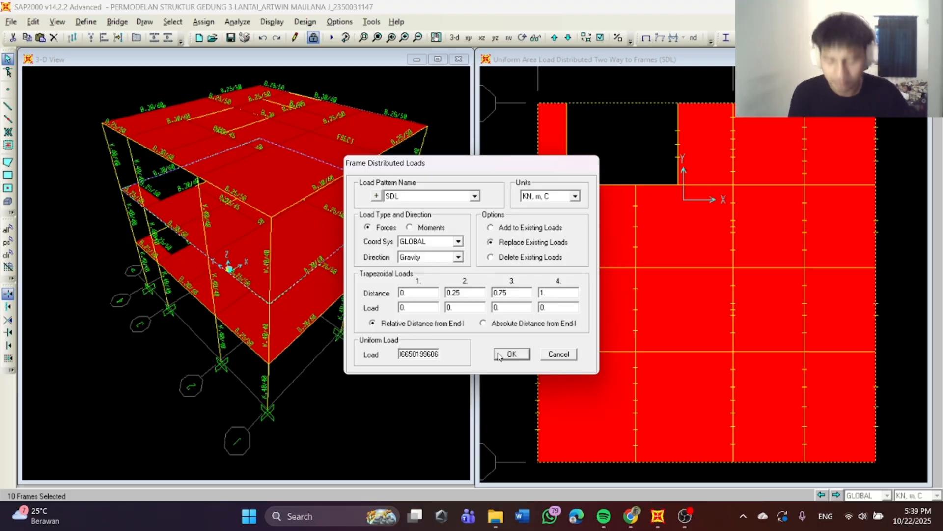
{"action": "left_click", "coordinate": [499, 354]}
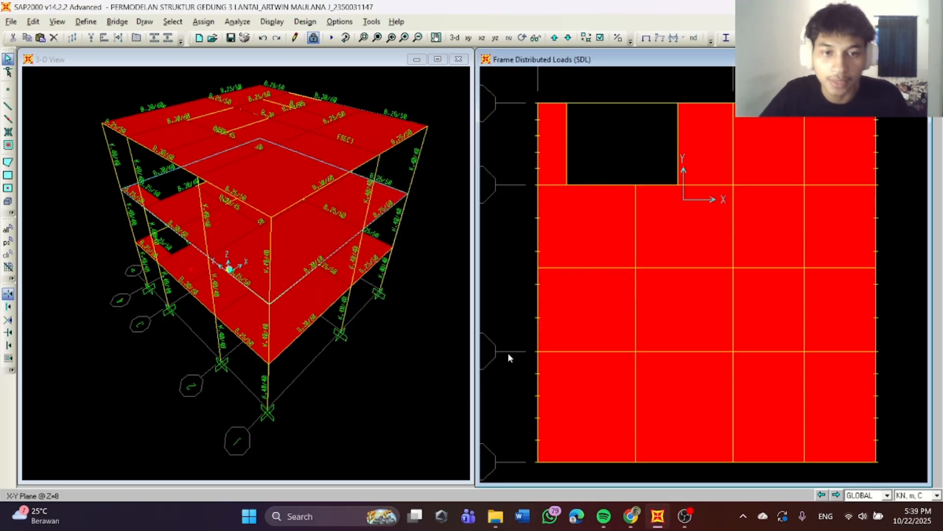
Select all the perimeter beams of the floor on the X-Y plane at Z=4.
{"action": "left_click", "coordinate": [460, 41]}
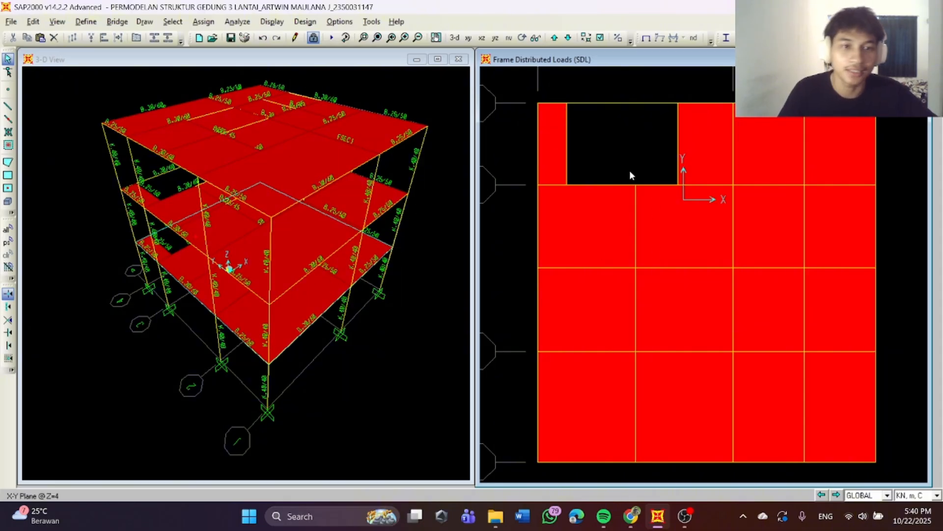
{"action": "left_click", "coordinate": [601, 102]}
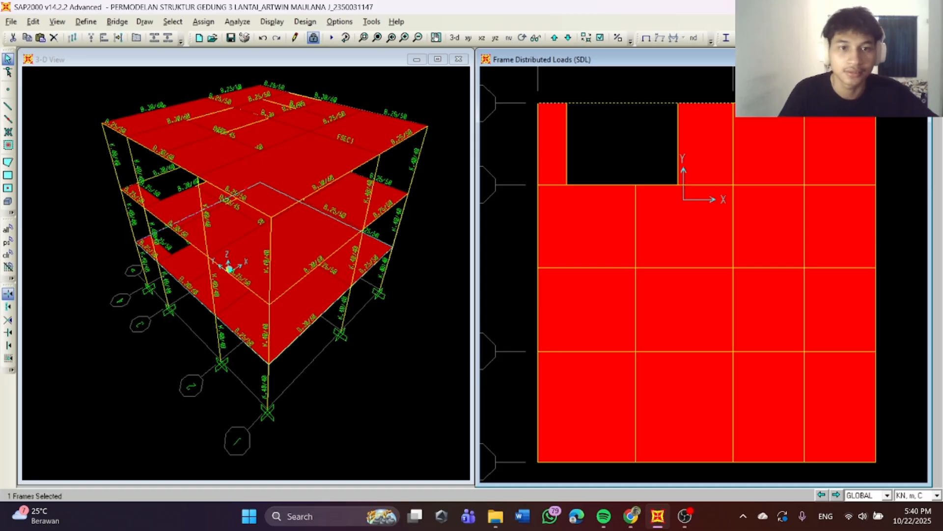
{"action": "left_click", "coordinate": [875, 137]}
{"action": "left_click", "coordinate": [878, 229]}
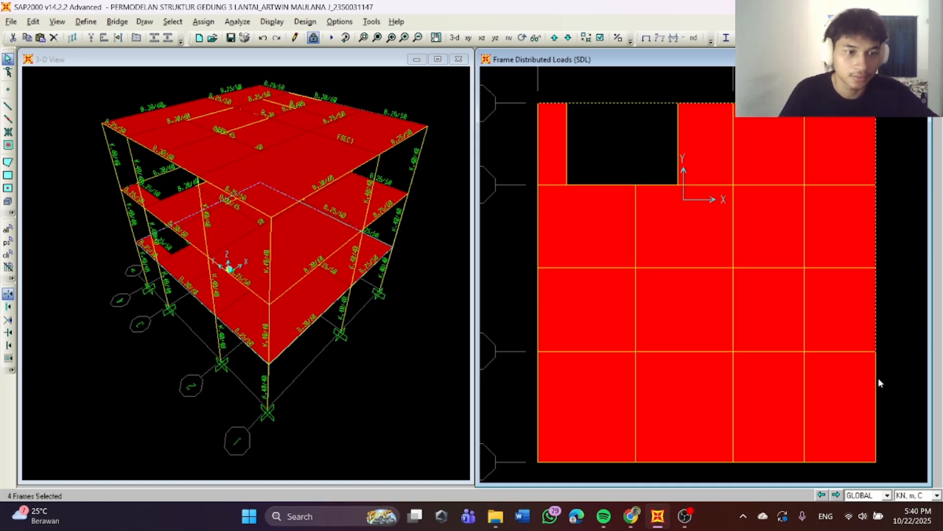
{"action": "left_click", "coordinate": [877, 406]}
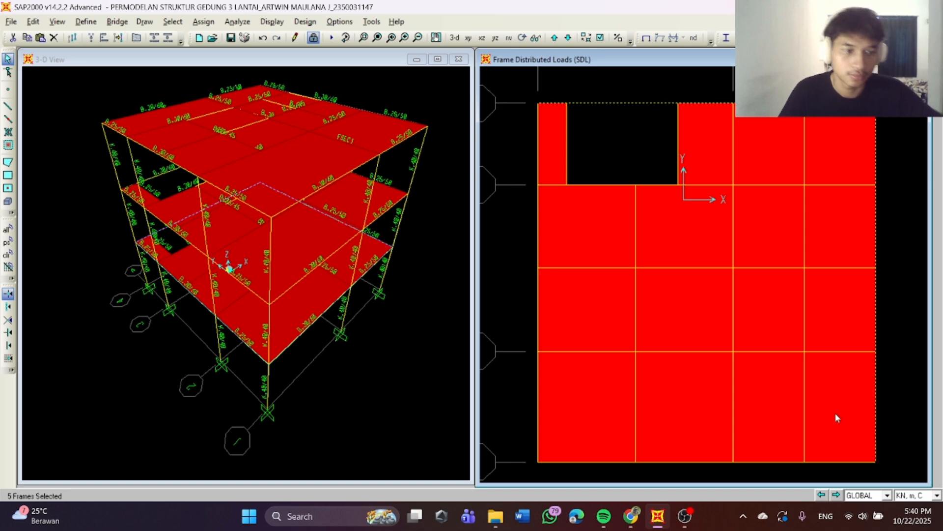
{"action": "left_click", "coordinate": [820, 461]}
{"action": "left_click", "coordinate": [713, 462]}
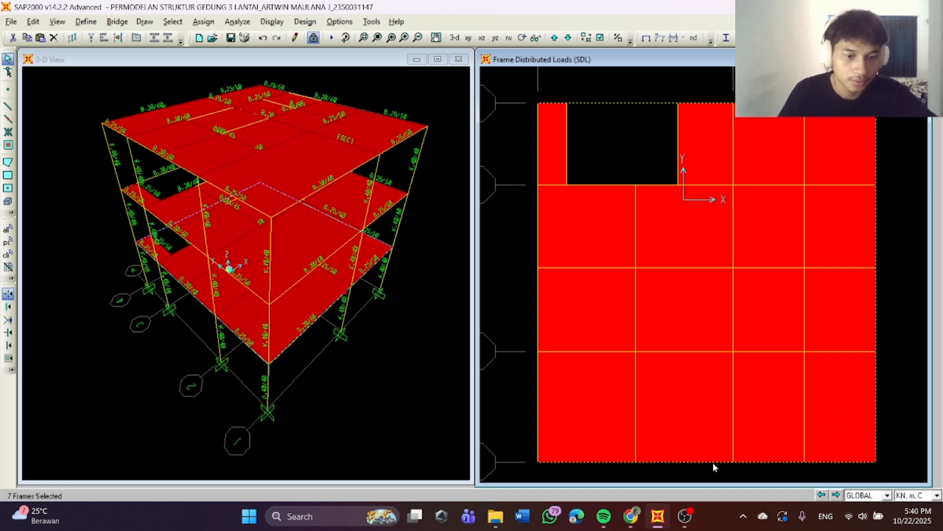
{"action": "left_click", "coordinate": [538, 401]}
{"action": "left_click", "coordinate": [538, 257]}
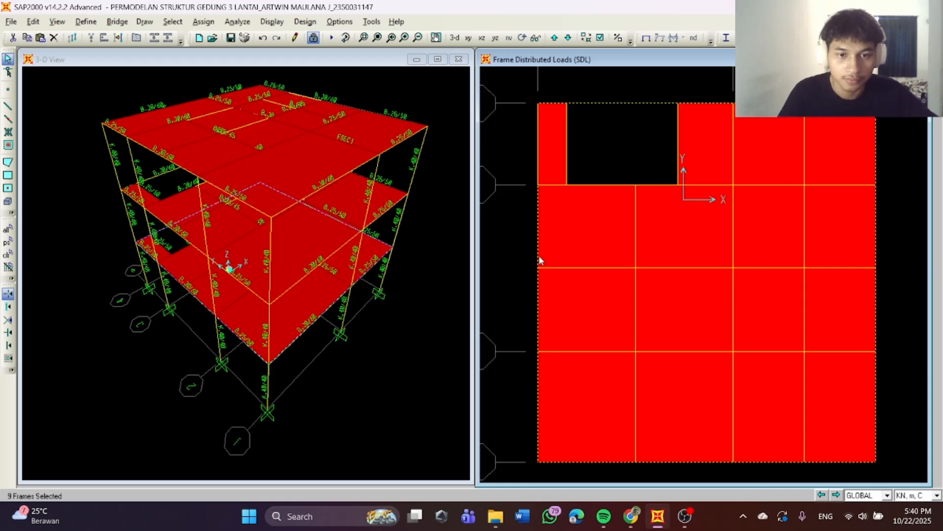
{"action": "left_click", "coordinate": [537, 166]}
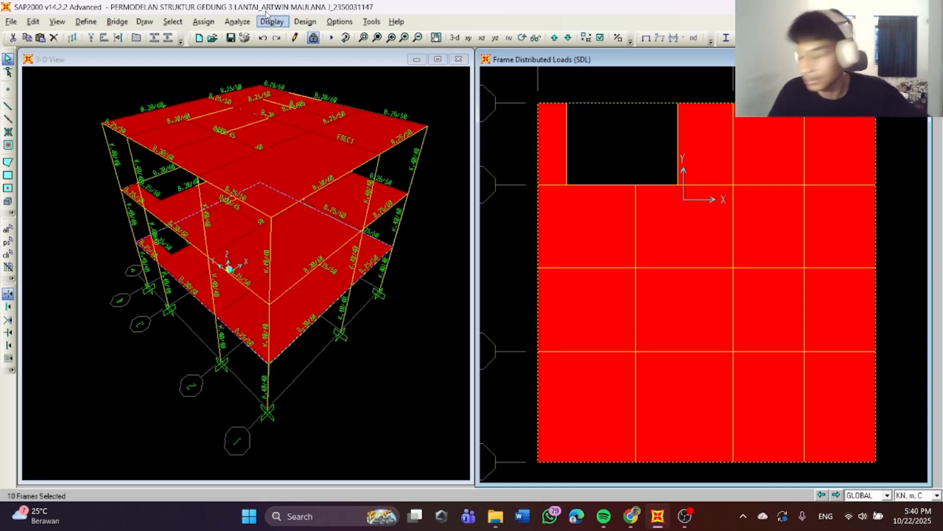
Assign a uniform SDL gravity load of 9.8067 kN/m to the selected Z=4 perimeter beams and show the loaded model in 3-D.
{"action": "left_click", "coordinate": [210, 23]}
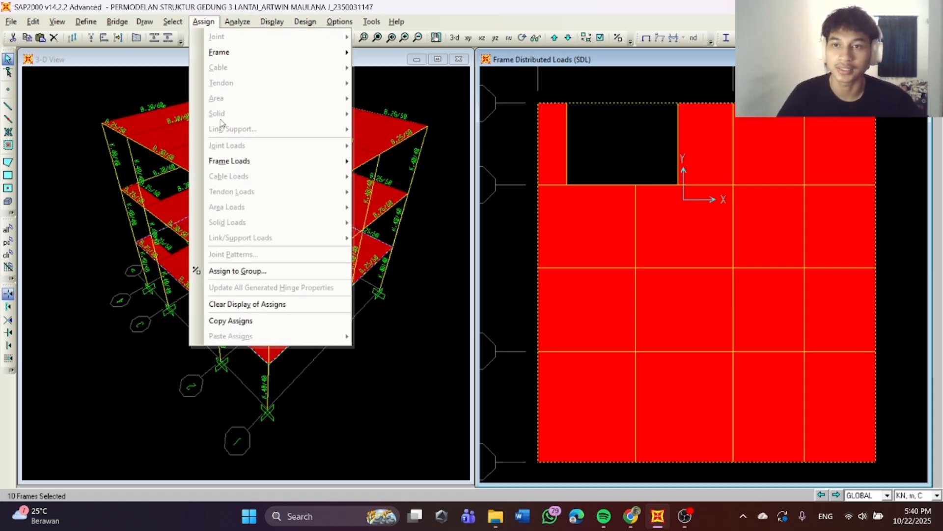
{"action": "mouse_move", "coordinate": [339, 161]}
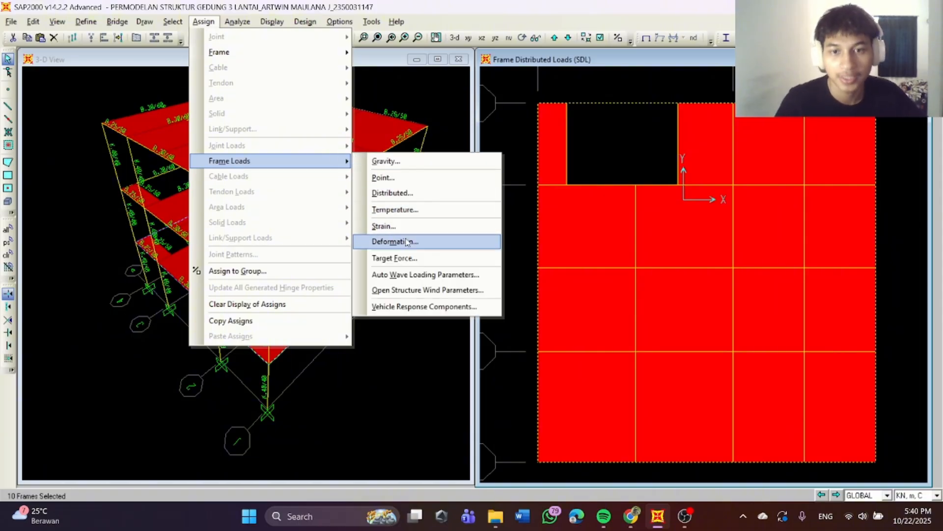
{"action": "left_click", "coordinate": [426, 192]}
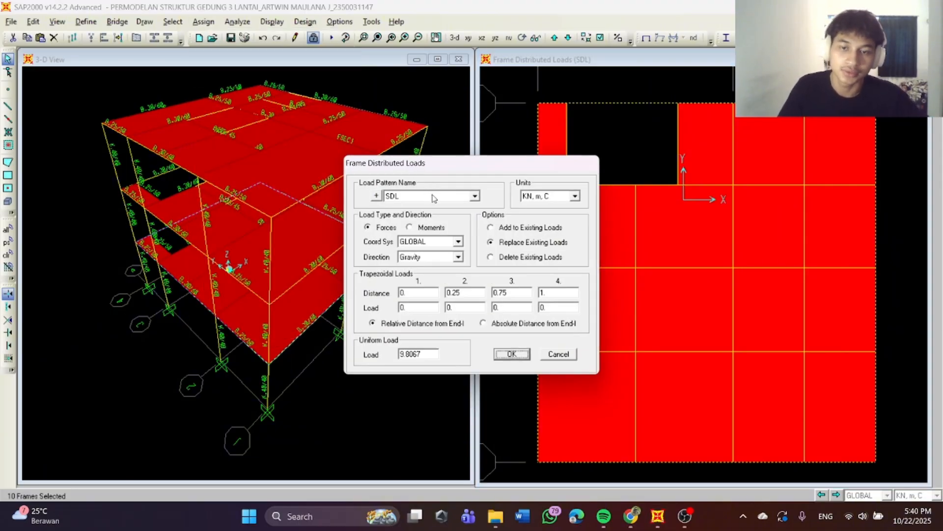
{"action": "left_click", "coordinate": [432, 197]}
{"action": "left_click", "coordinate": [439, 219]}
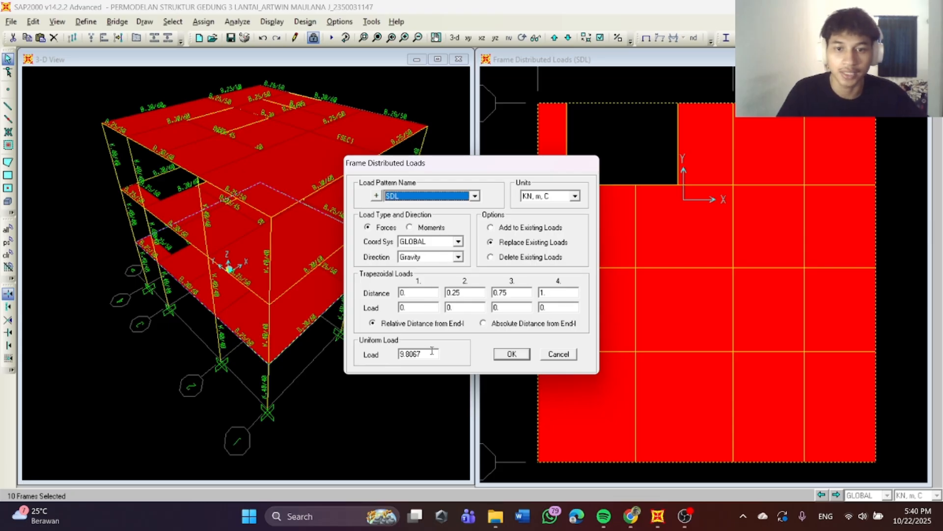
{"action": "left_click", "coordinate": [508, 354]}
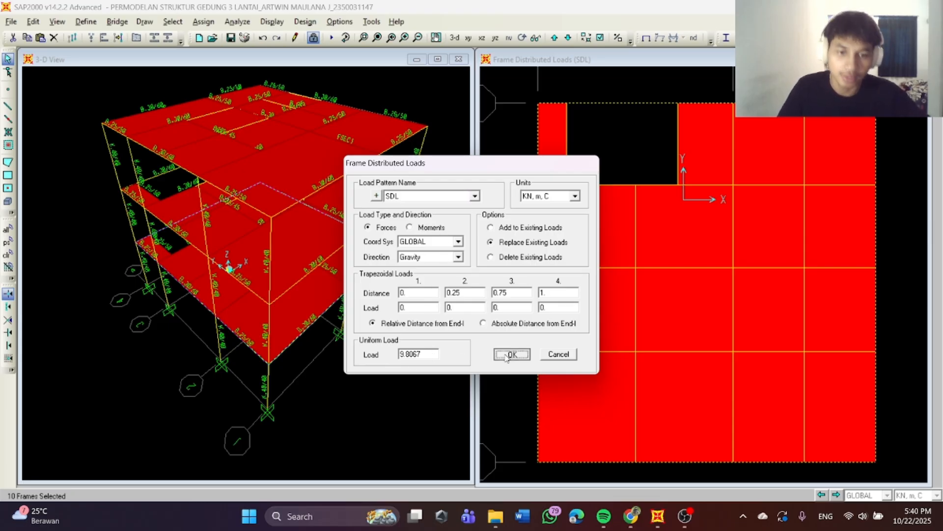
{"action": "left_click", "coordinate": [455, 37]}
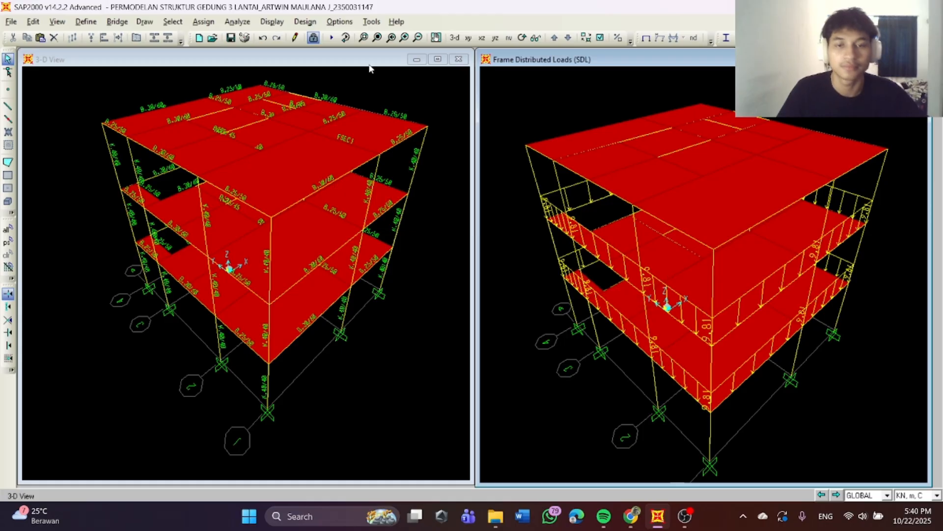
Open load combination COMB1 for editing and delete its SDL and DEAD load cases.
{"action": "left_click", "coordinate": [85, 21]}
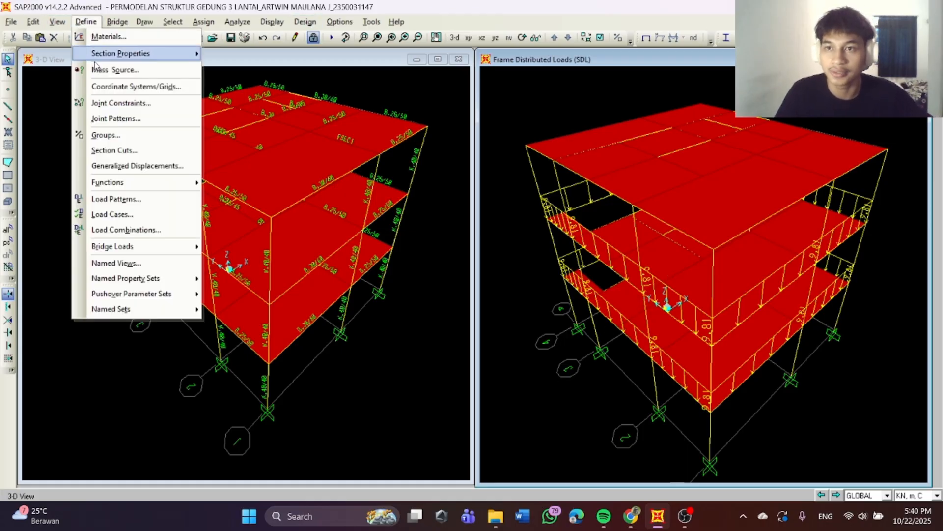
{"action": "left_click", "coordinate": [132, 230]}
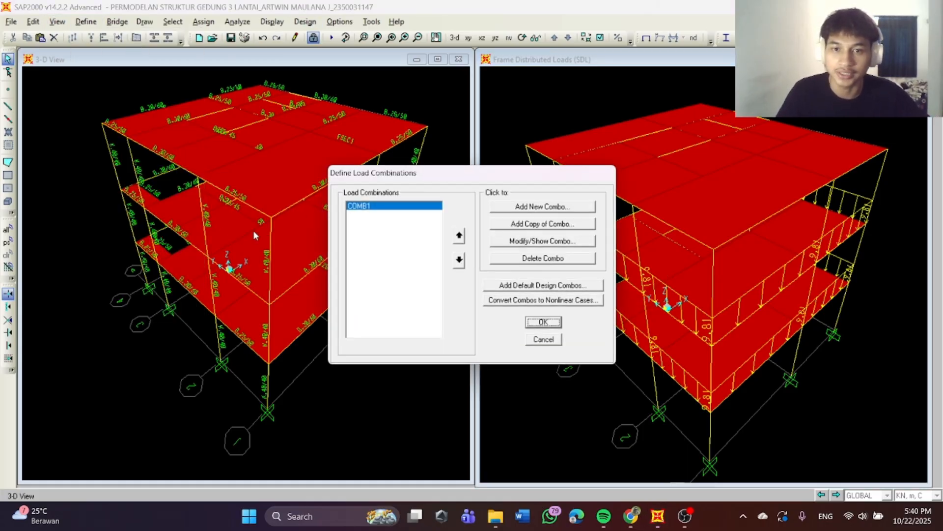
{"action": "left_click", "coordinate": [563, 242]}
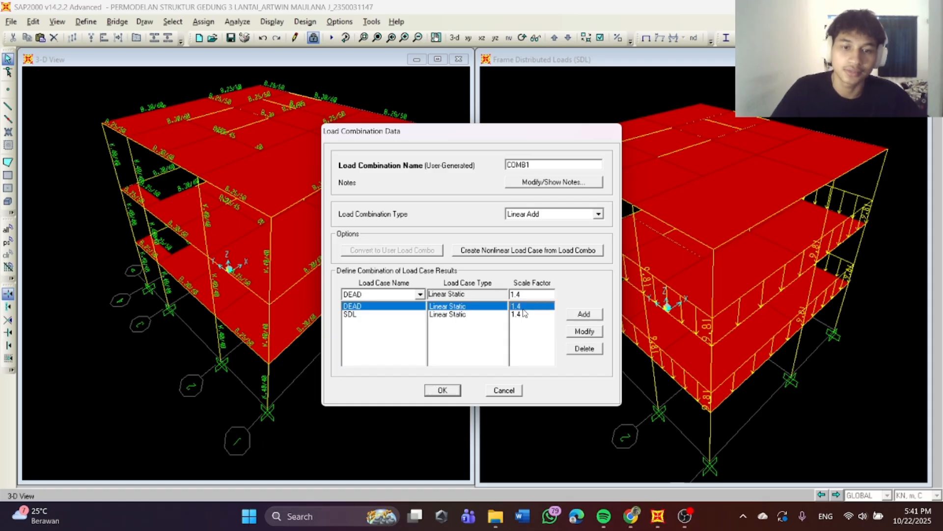
{"action": "left_click", "coordinate": [472, 316]}
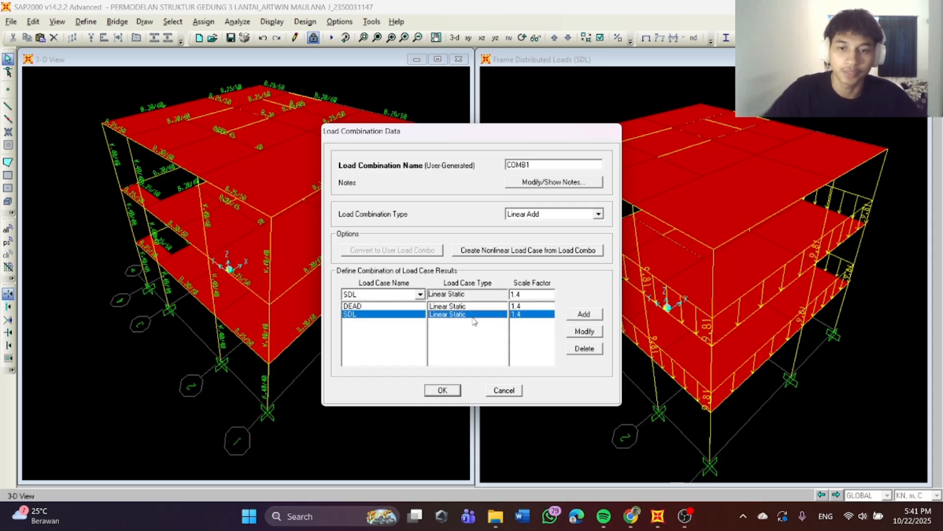
{"action": "left_click", "coordinate": [584, 349]}
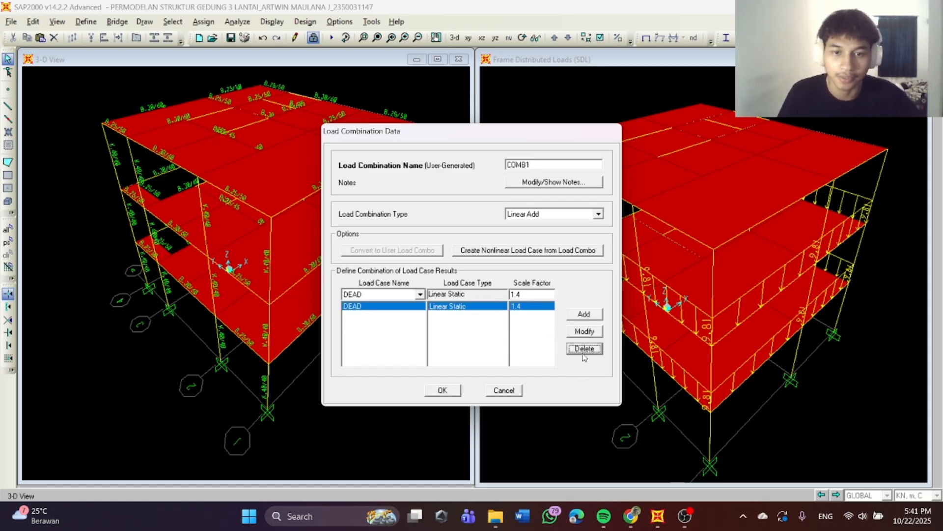
{"action": "left_click", "coordinate": [583, 351]}
Add load case DEAD to combination COMB1 with a scale factor of 1.4.
{"action": "left_click", "coordinate": [397, 296]}
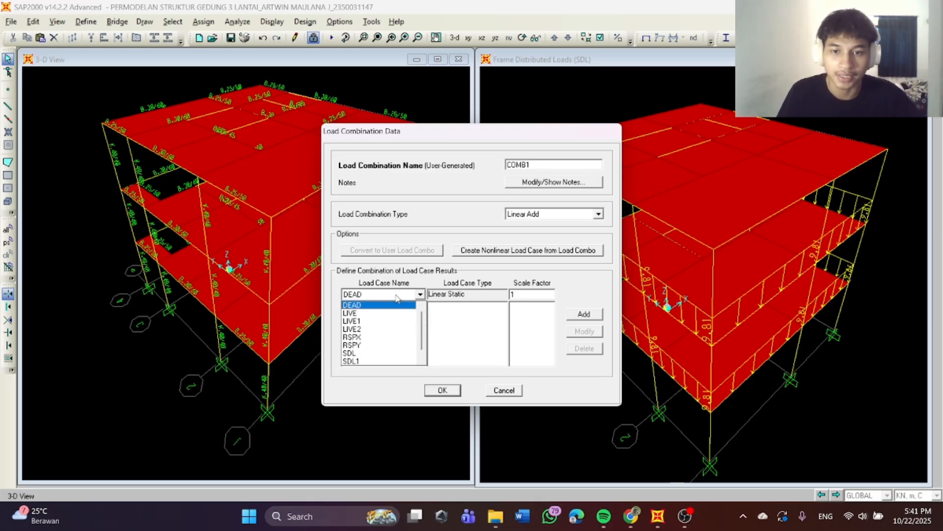
{"action": "left_click", "coordinate": [391, 304]}
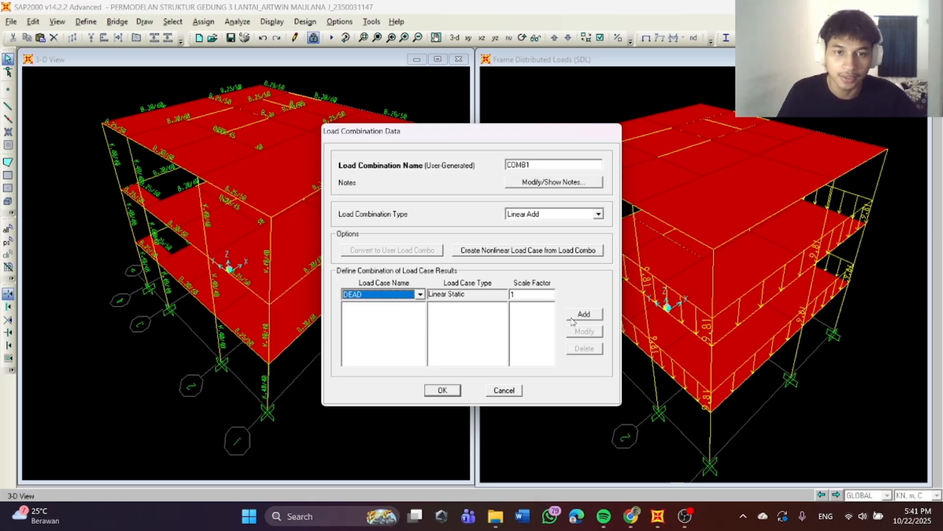
{"action": "left_click", "coordinate": [530, 293]}
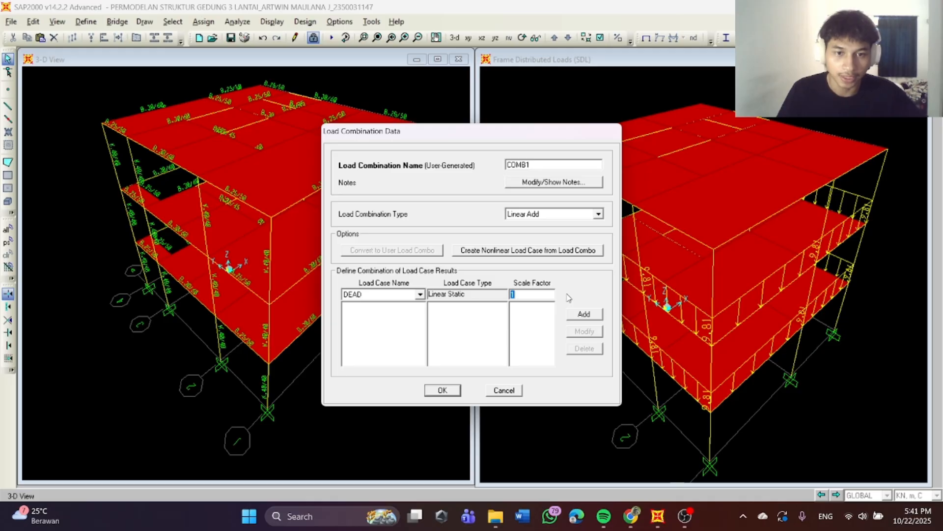
{"action": "type", "text": "1.4"}
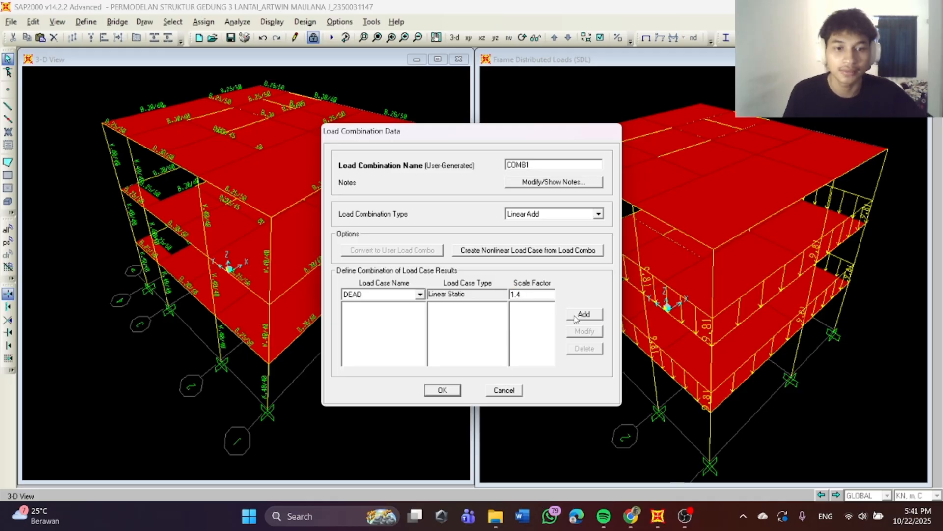
{"action": "left_click", "coordinate": [579, 317]}
Add load case LIVE to combination COMB1 with a scale factor of 1.4 and save the load combinations.
{"action": "left_click", "coordinate": [383, 295]}
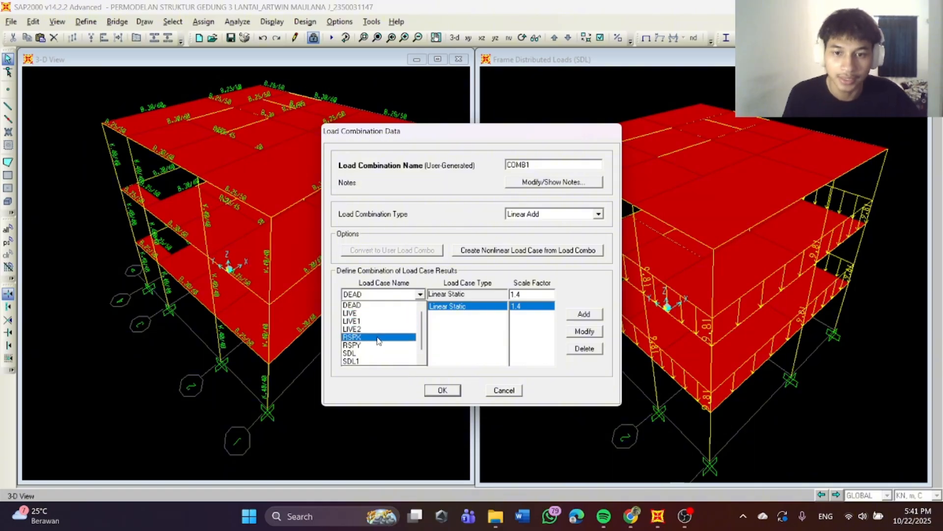
{"action": "left_click", "coordinate": [375, 313]}
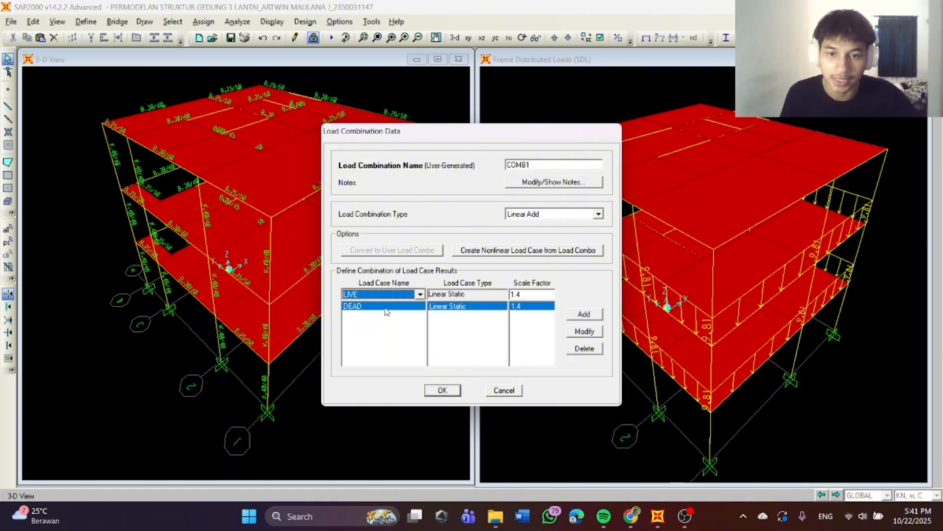
{"action": "left_click", "coordinate": [583, 315]}
{"action": "left_click", "coordinate": [584, 331]}
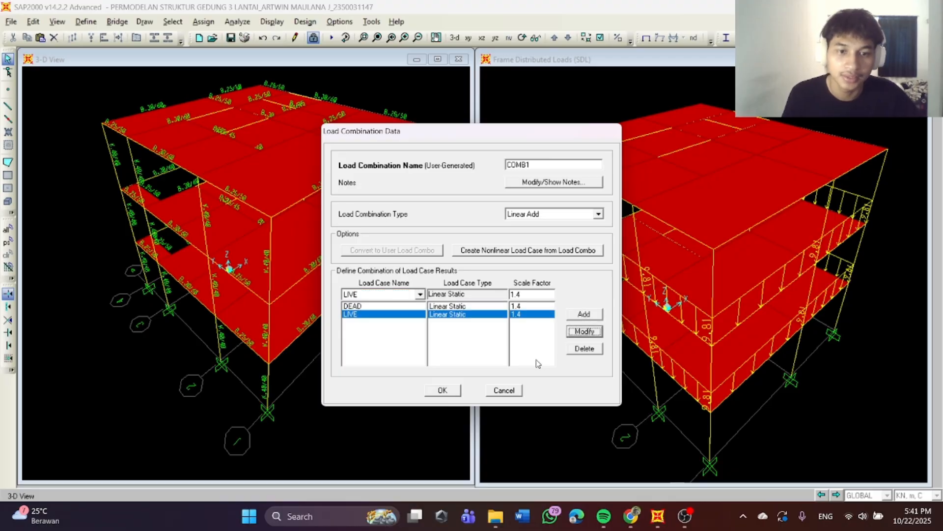
{"action": "left_click", "coordinate": [443, 390]}
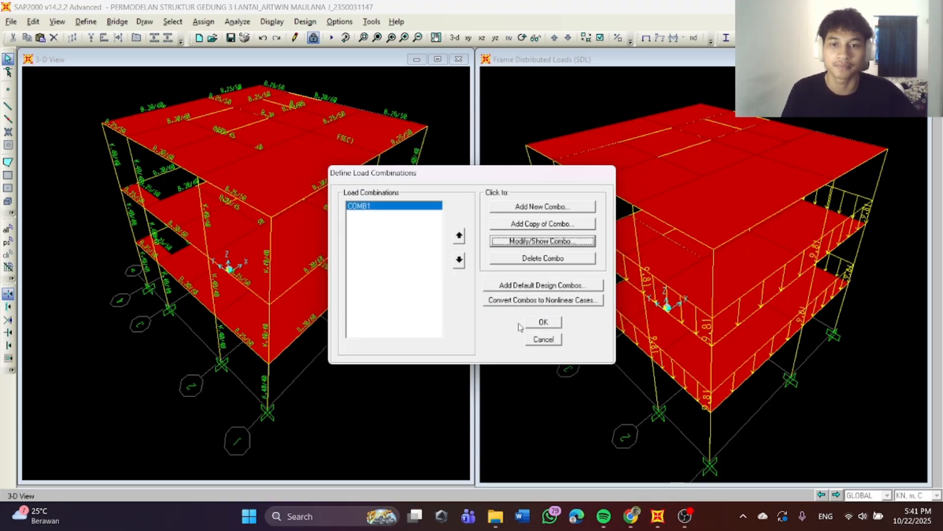
{"action": "left_click", "coordinate": [542, 322]}
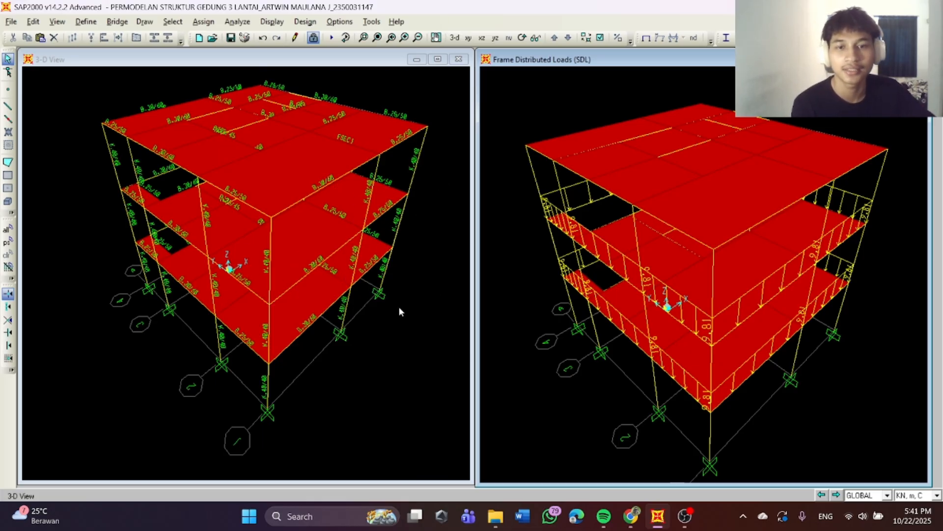
{"action": "middle_click_drag", "start_coordinate": [702, 293], "coordinate": [693, 272]}
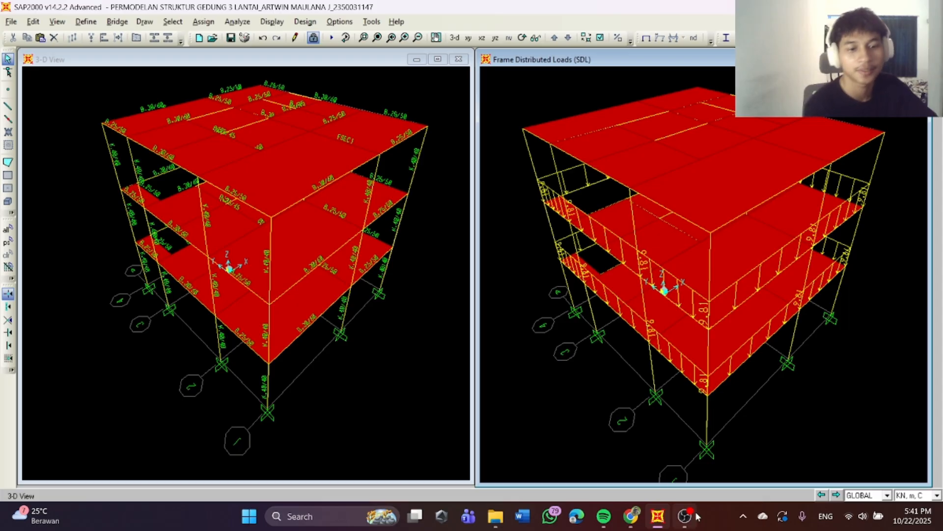
{"action": "mouse_move", "coordinate": [686, 519]}
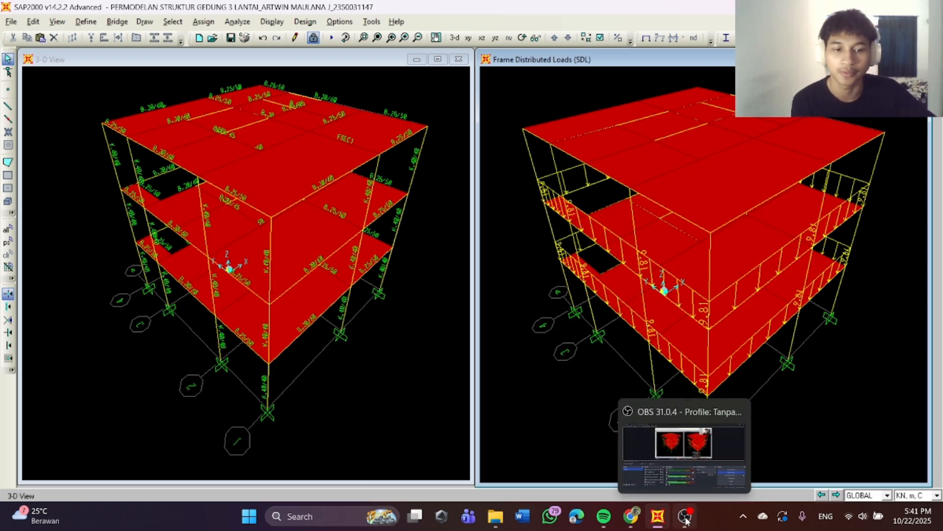